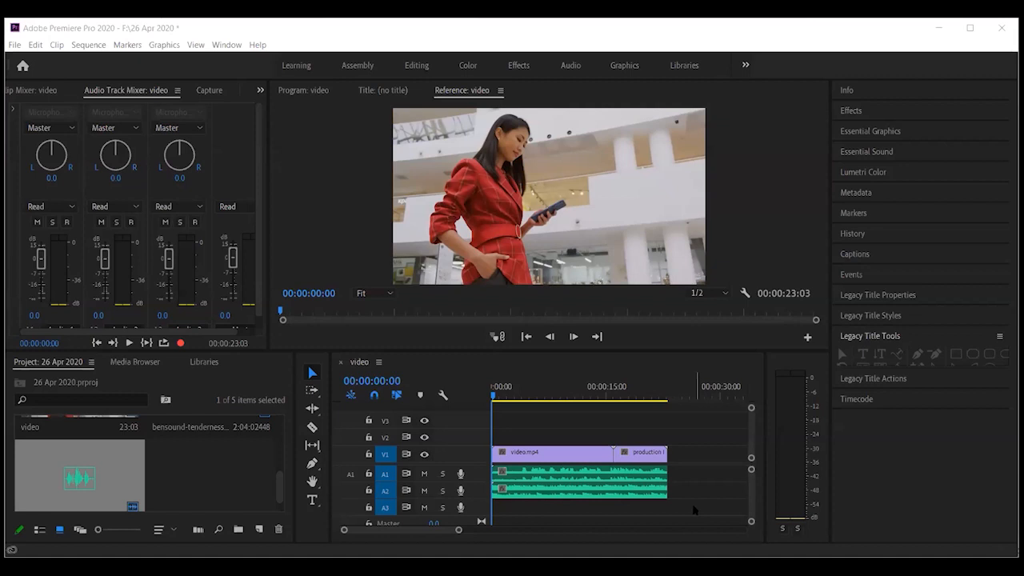
Create a new 1920×1080 adjustment layer with a 29.97 fps Drop-Frame timebase
{"action": "scroll", "coordinate": [221, 489], "scroll_direction": "up", "scroll_amount": 3}
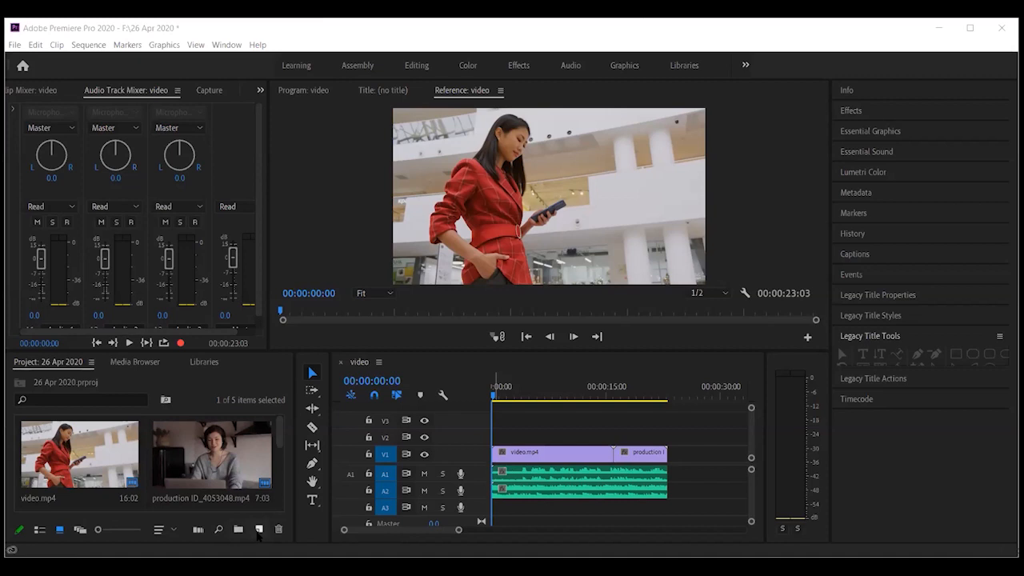
{"action": "left_click", "coordinate": [258, 530]}
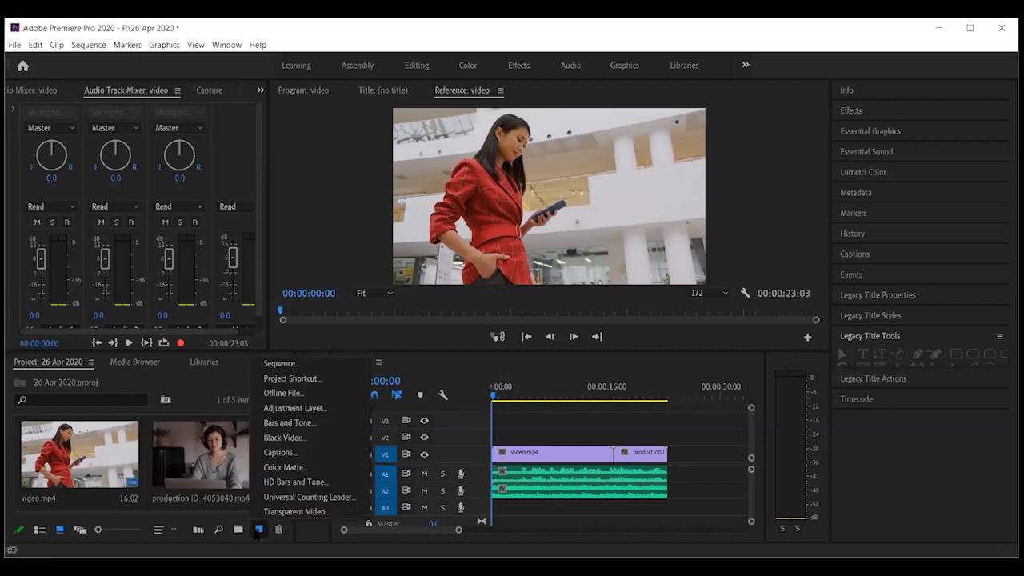
{"action": "left_click", "coordinate": [273, 408]}
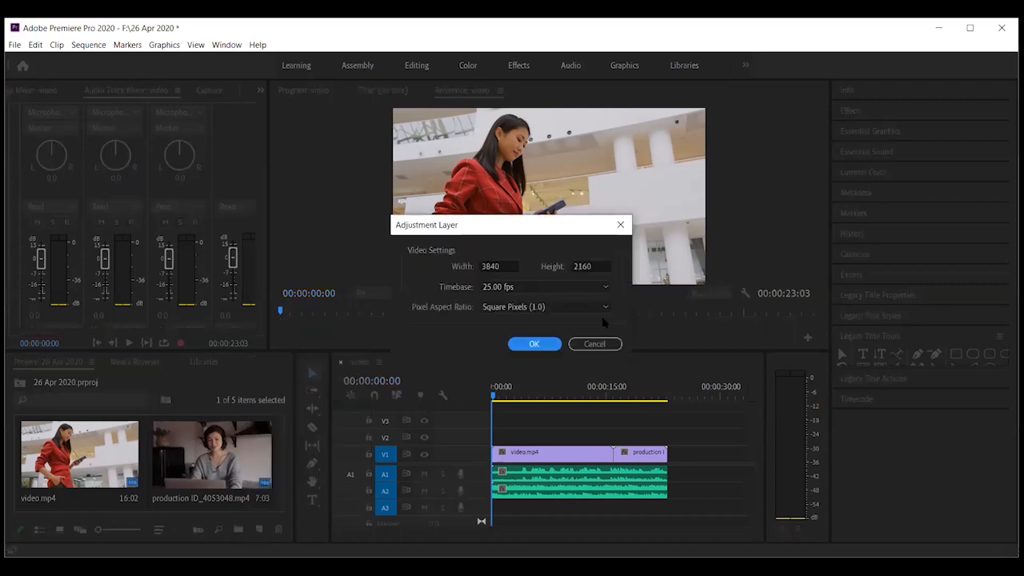
{"action": "left_click", "coordinate": [505, 265]}
{"action": "key", "text": "BackSpace"}
{"action": "key", "text": "BackSpace"}
{"action": "key", "text": "BackSpace"}
{"action": "key", "text": "BackSpace"}
{"action": "type", "text": "1920"}
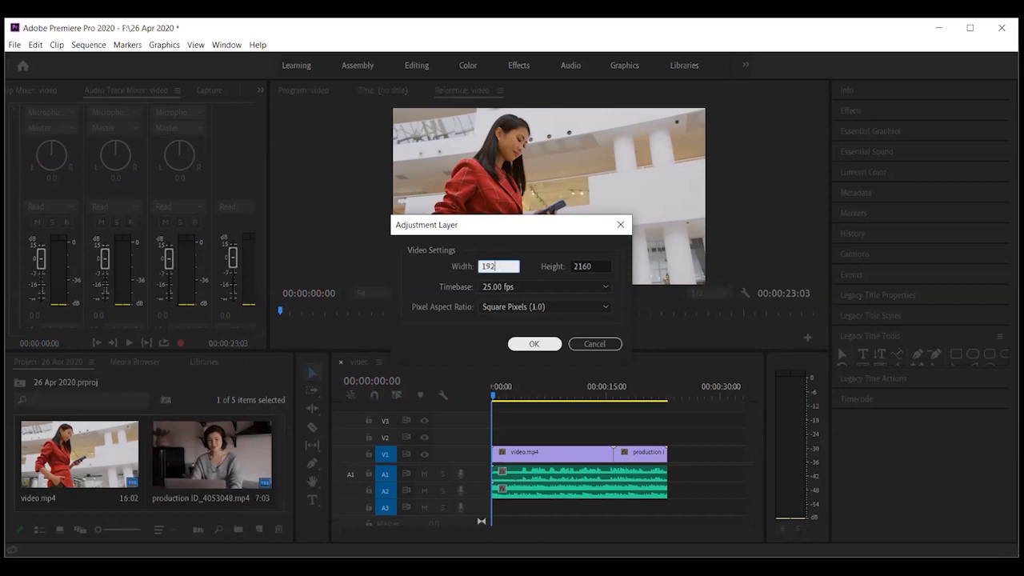
{"action": "key", "text": "Tab"}
{"action": "type", "text": "1080"}
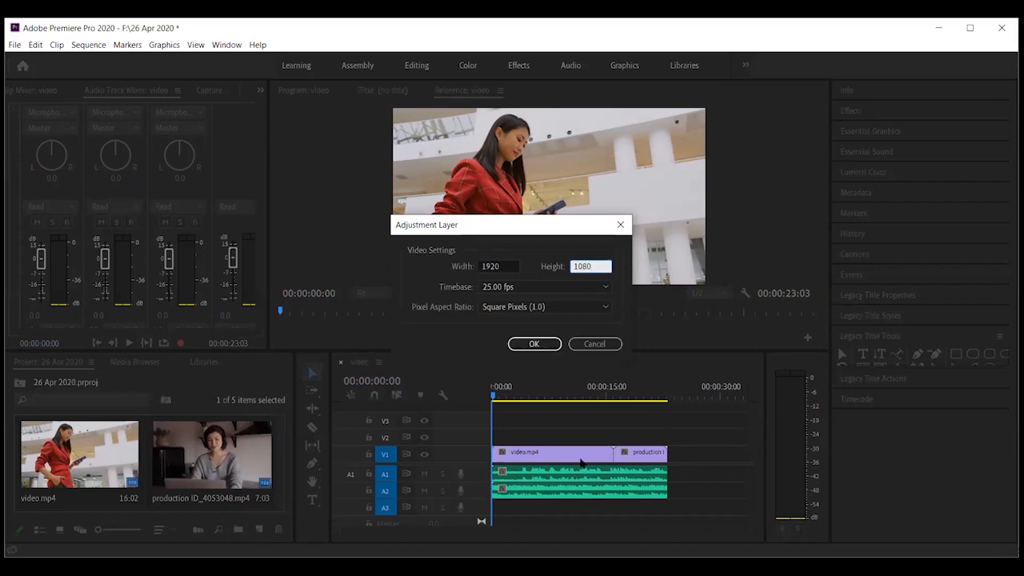
{"action": "left_click", "coordinate": [603, 286]}
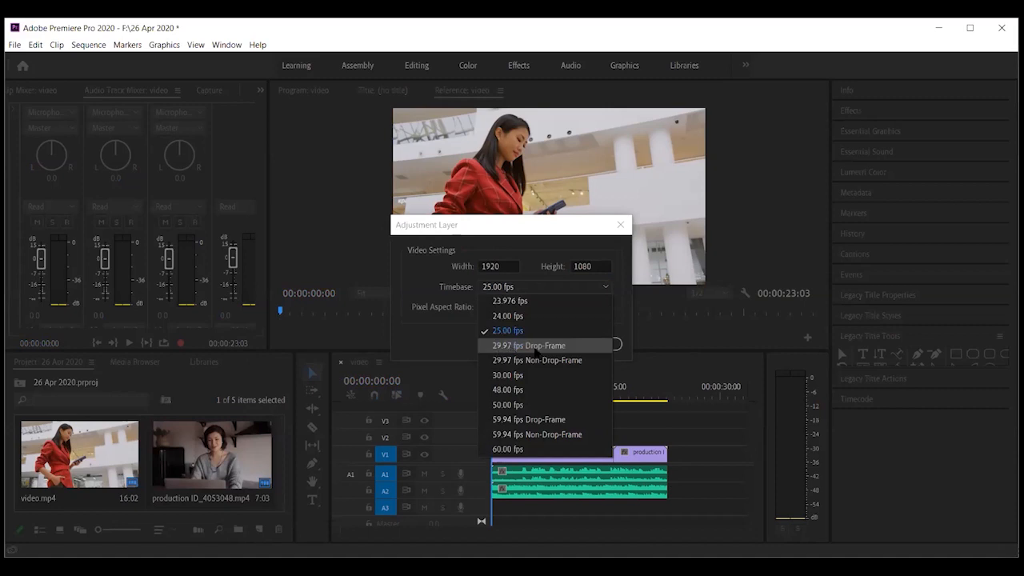
{"action": "left_click", "coordinate": [535, 346]}
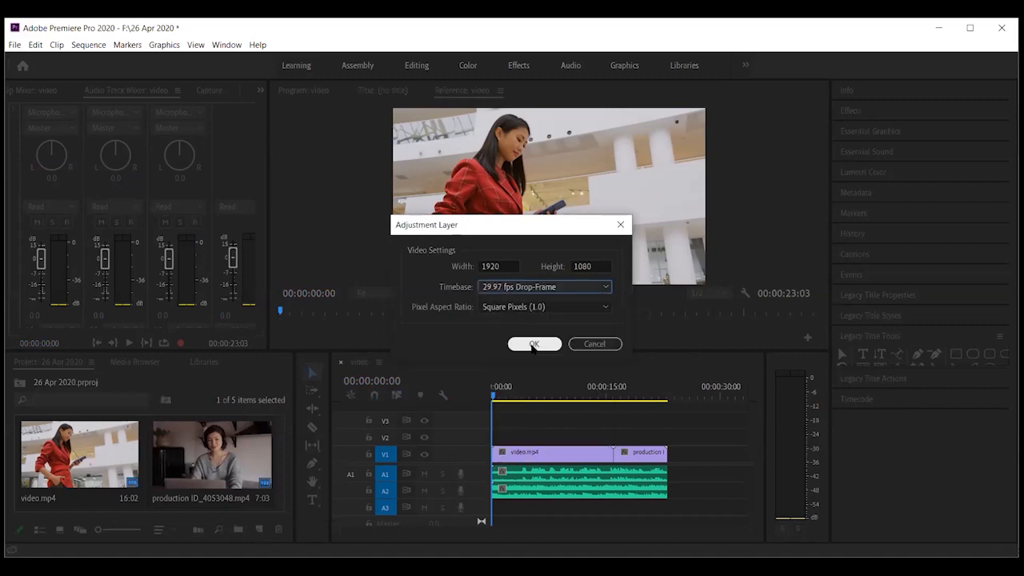
{"action": "left_click", "coordinate": [533, 345]}
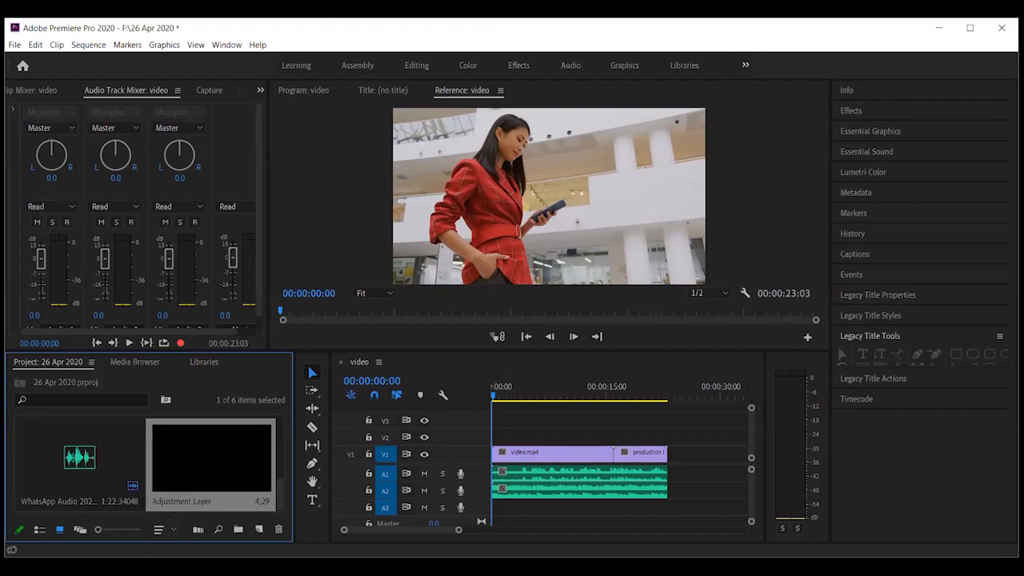
Place the Adjustment Layer on V2 over the clips' full length and scrub the sequence start
{"action": "left_click_drag", "start_coordinate": [211, 460], "coordinate": [665, 439]}
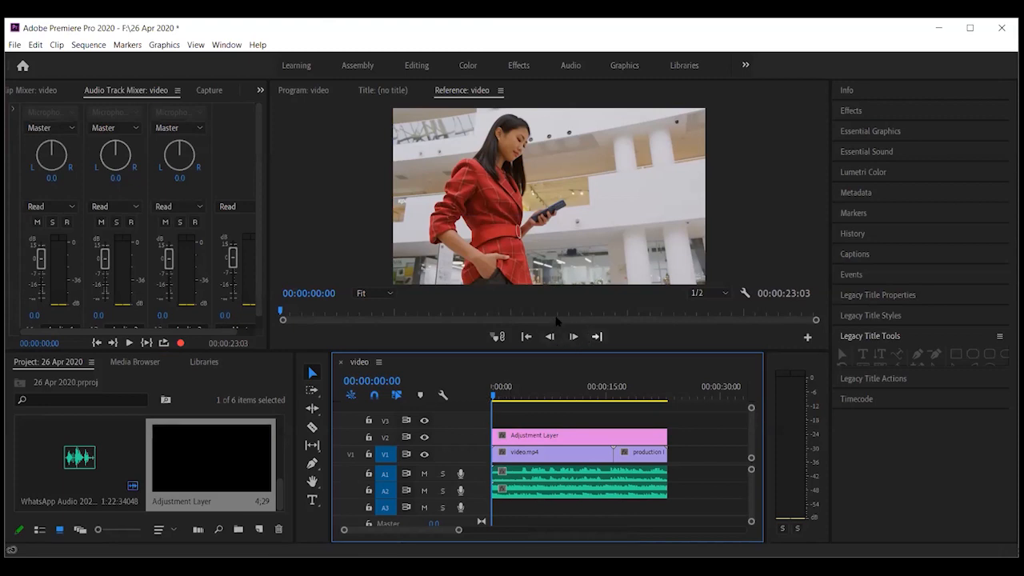
{"action": "left_click_drag", "start_coordinate": [495, 396], "coordinate": [424, 394]}
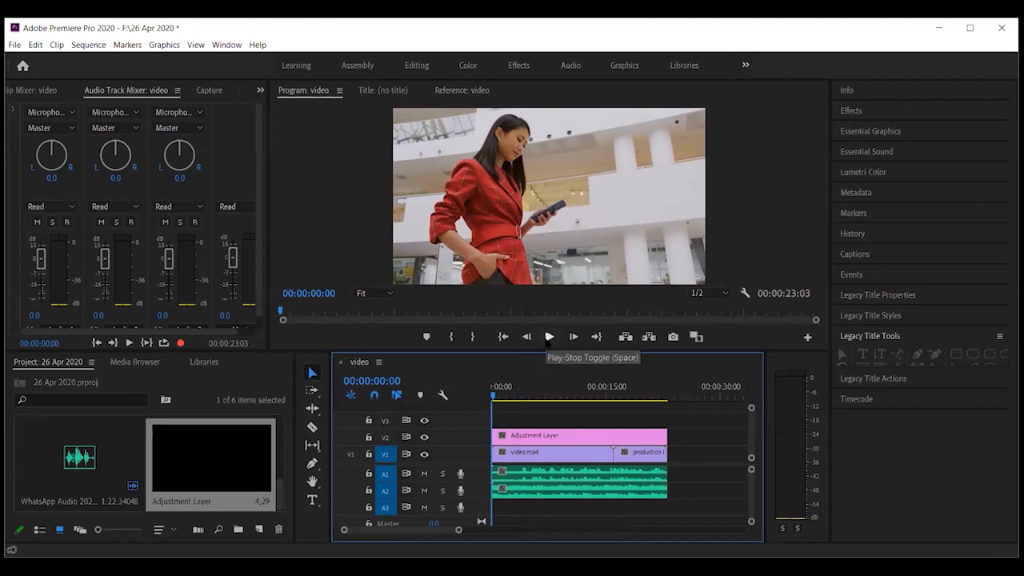
{"action": "left_click", "coordinate": [549, 337]}
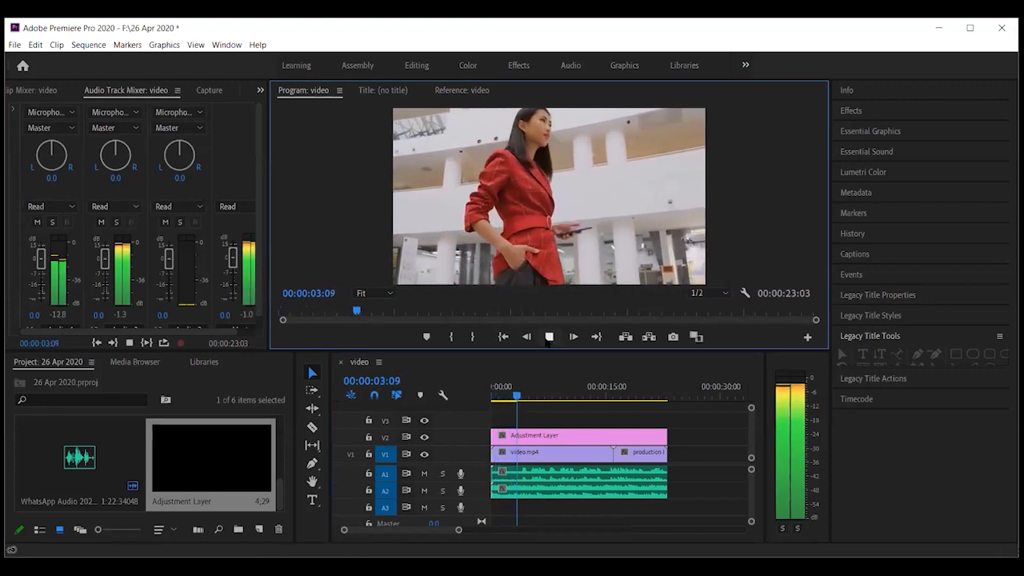
{"action": "left_click", "coordinate": [549, 339]}
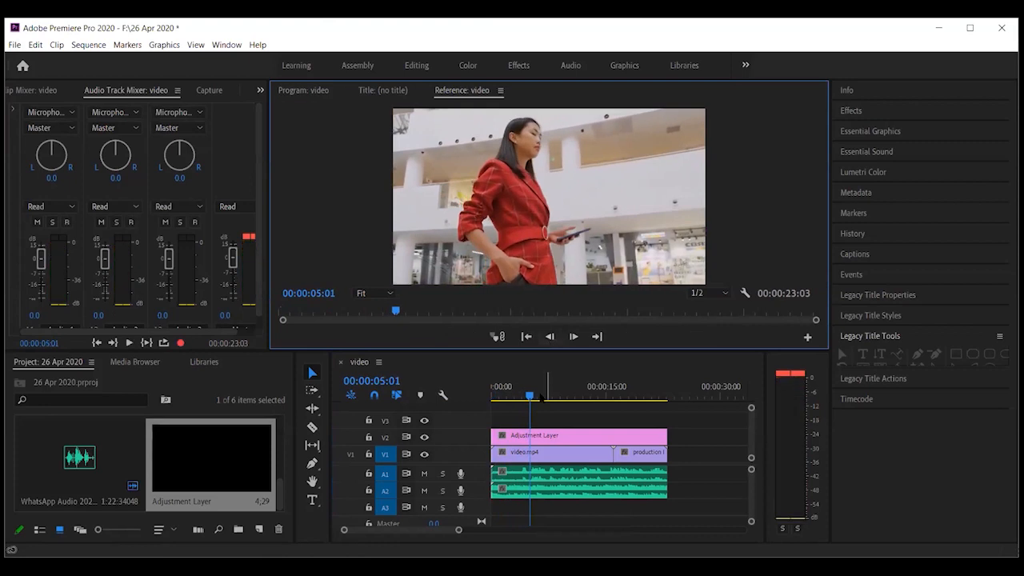
{"action": "left_click_drag", "start_coordinate": [529, 396], "coordinate": [407, 397]}
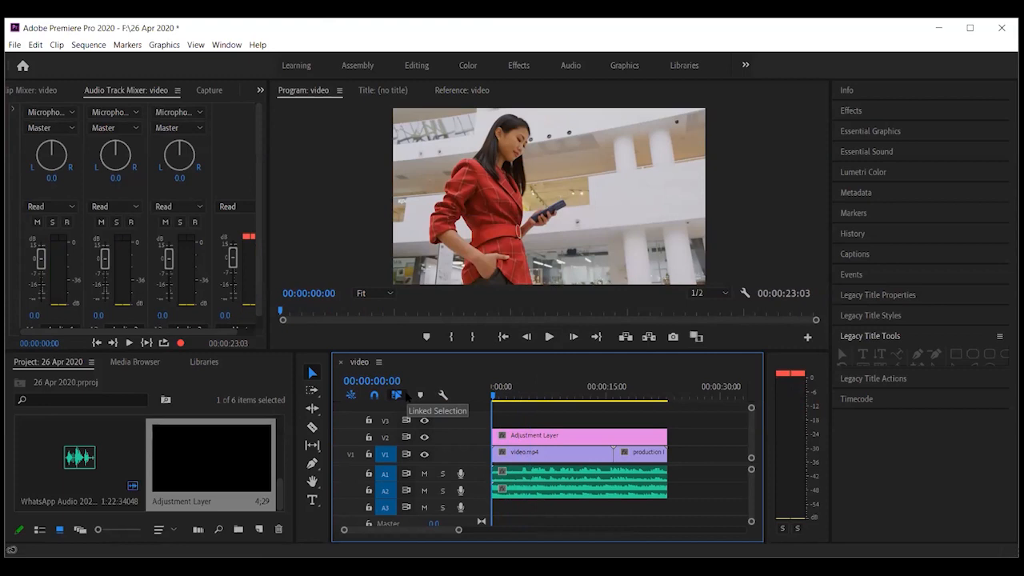
{"action": "left_click", "coordinate": [519, 496]}
Set the audio clip's gain to -5 dB through Audio Gain
{"action": "right_click", "coordinate": [518, 495]}
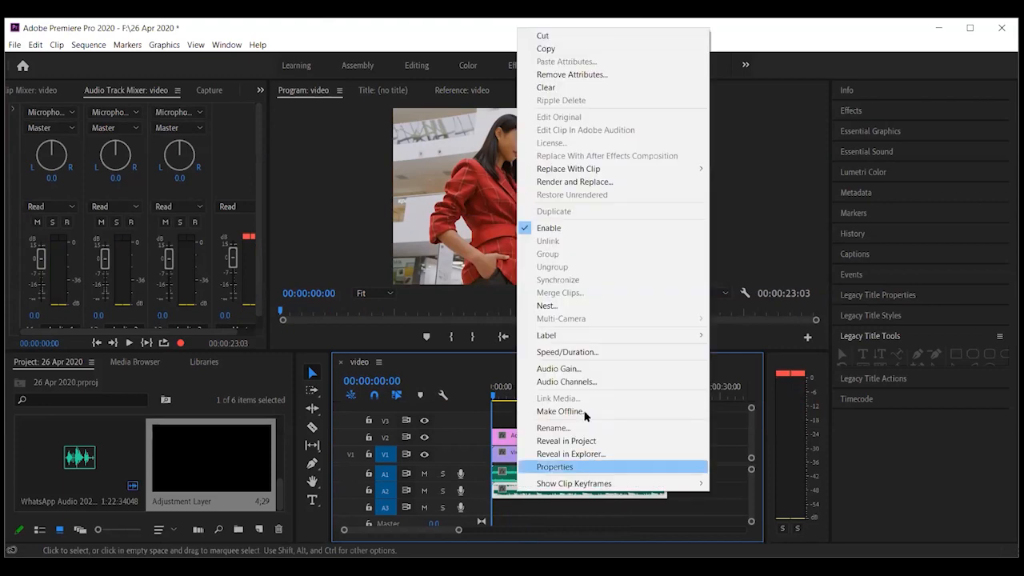
{"action": "left_click", "coordinate": [557, 369]}
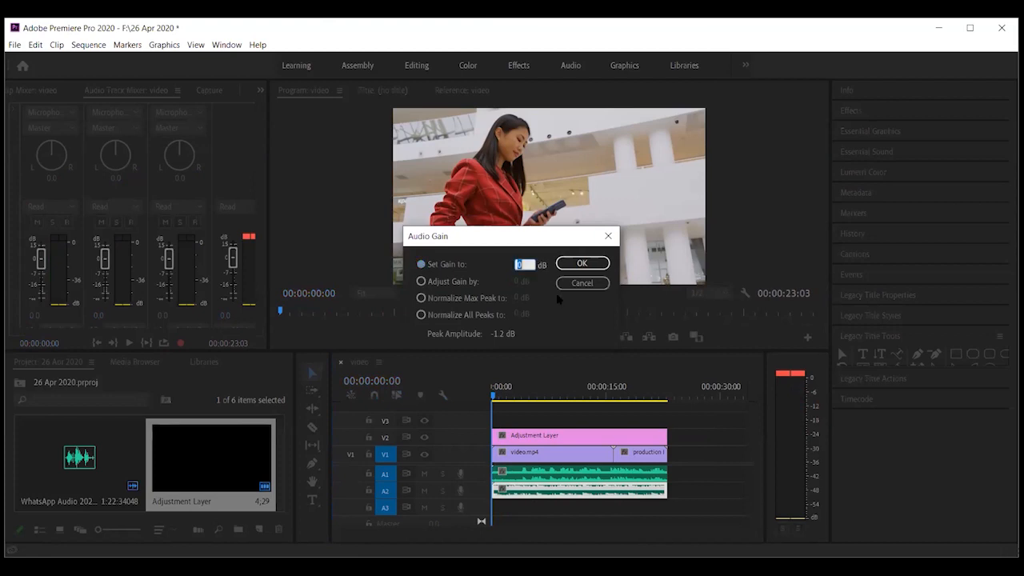
{"action": "type", "text": "-5"}
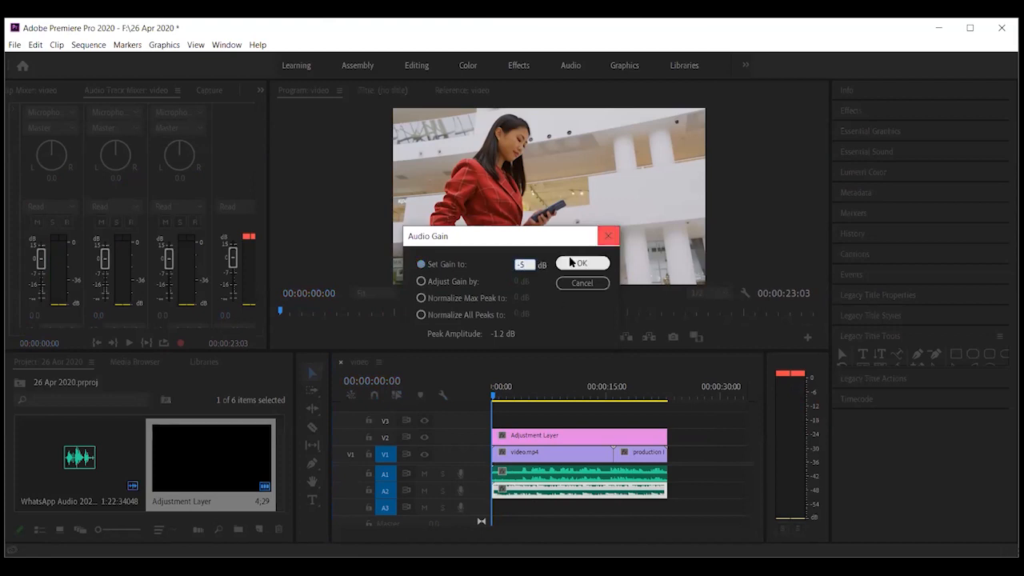
{"action": "left_click", "coordinate": [573, 263]}
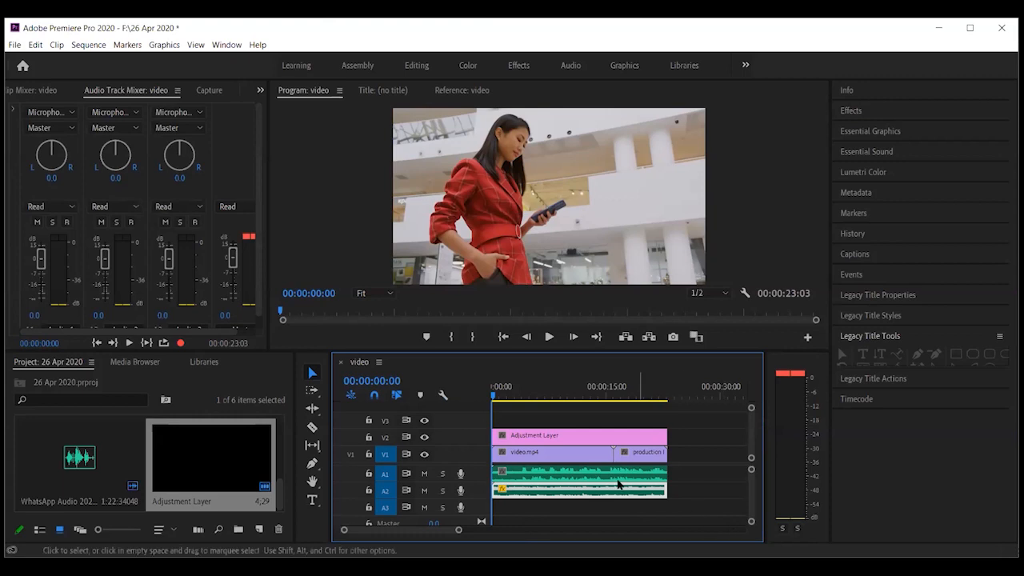
Razor-cut the audio, adjustment layer and video.mp4 at the end of video.mp4 and partway through it
{"action": "left_click", "coordinate": [312, 428]}
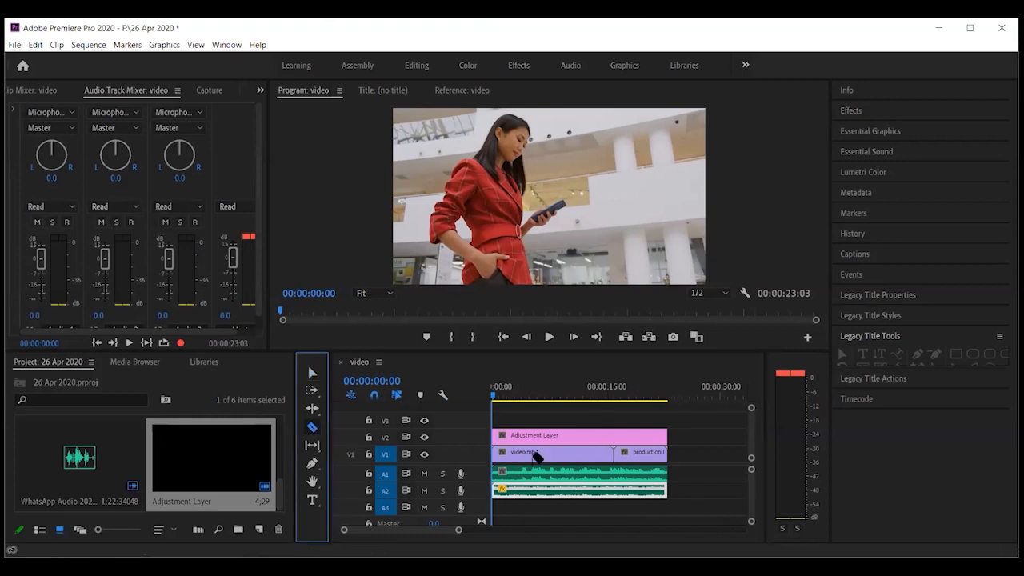
{"action": "left_click", "coordinate": [617, 488]}
{"action": "left_click", "coordinate": [616, 437]}
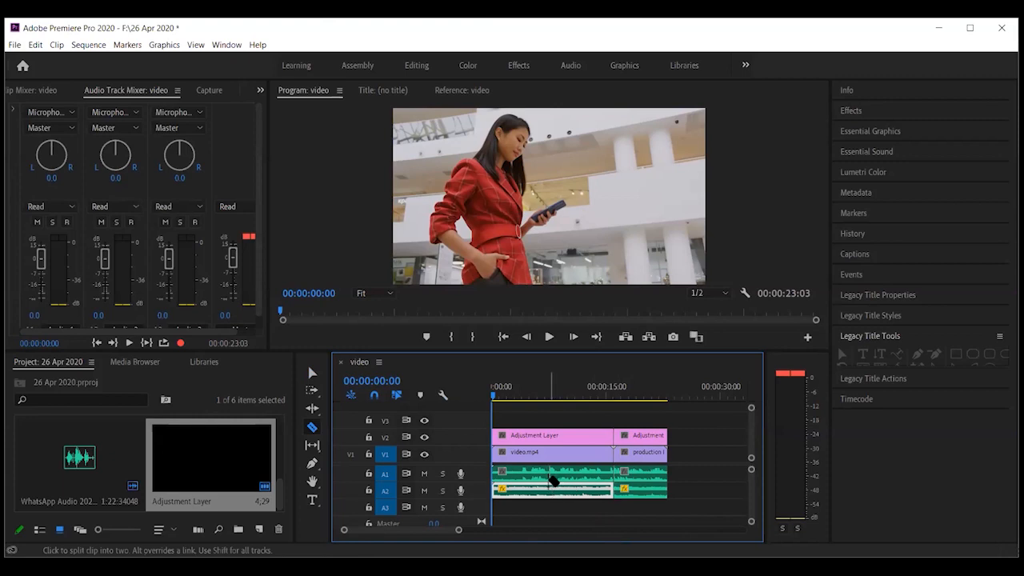
{"action": "left_click", "coordinate": [553, 454]}
{"action": "left_click", "coordinate": [552, 437]}
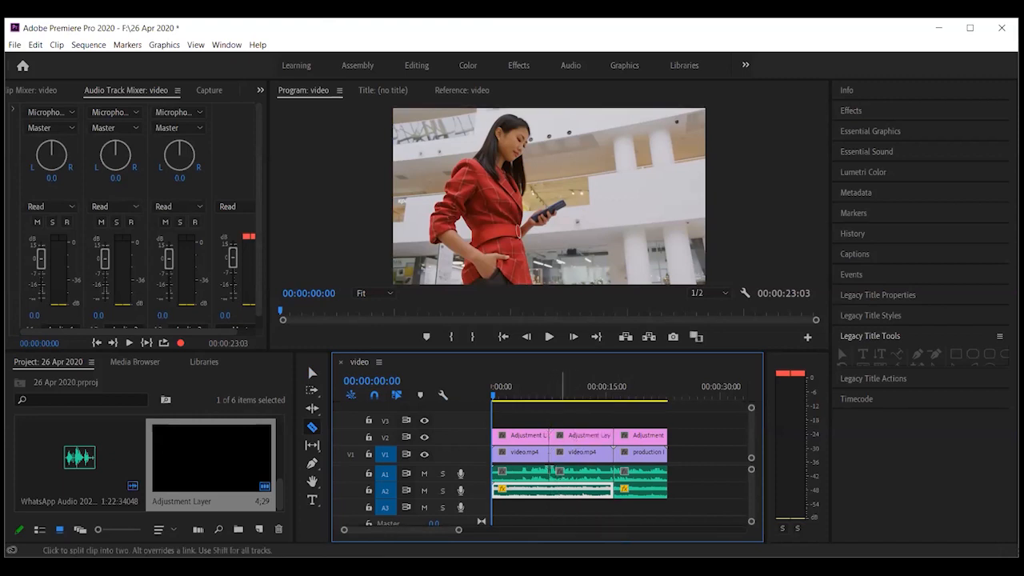
{"action": "left_click", "coordinate": [552, 488]}
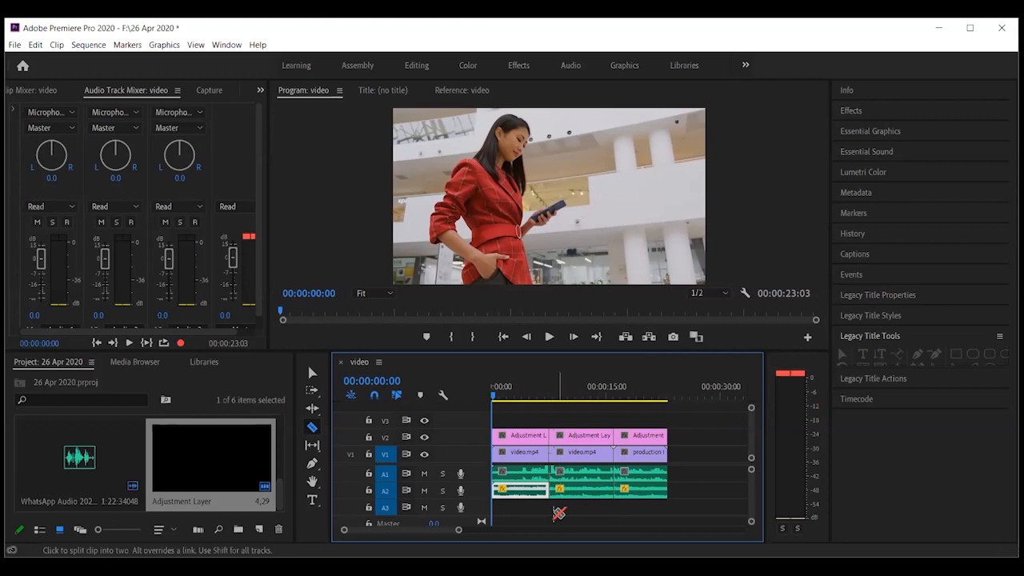
{"action": "left_click", "coordinate": [312, 373]}
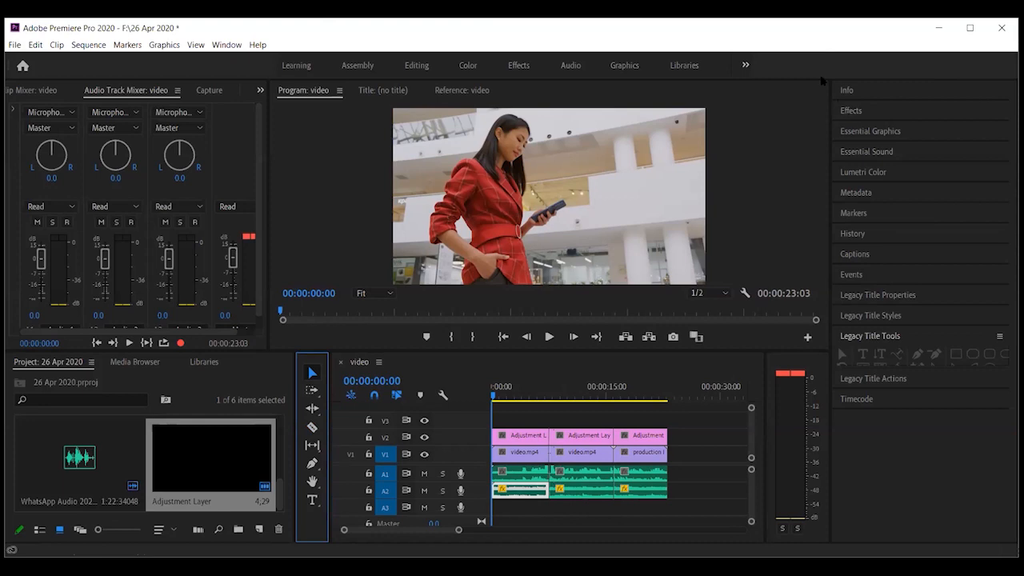
Drag the Page Peel transition onto the V1 cut between the two video.mp4 clips
{"action": "left_click", "coordinate": [851, 117]}
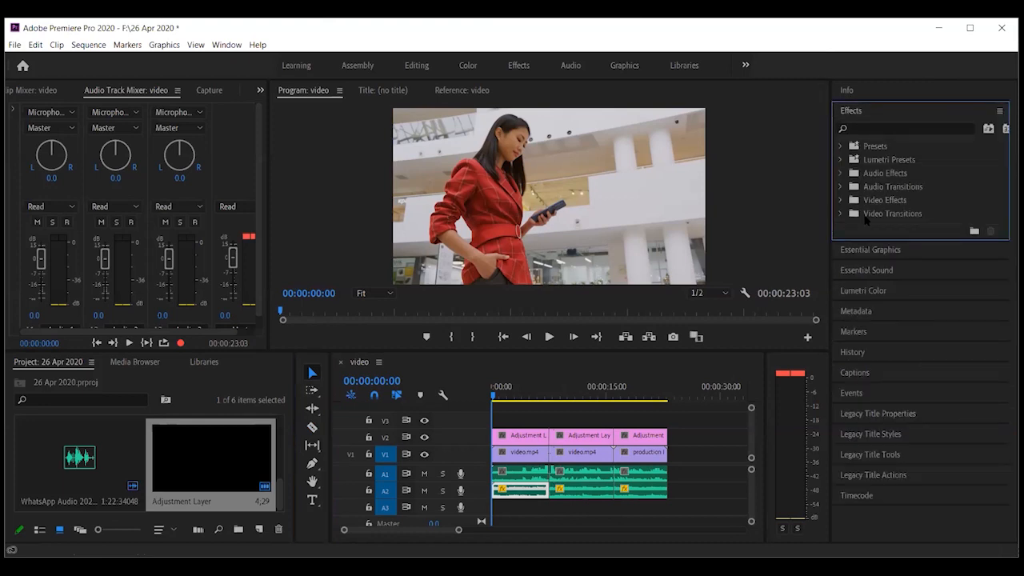
{"action": "left_click", "coordinate": [865, 220]}
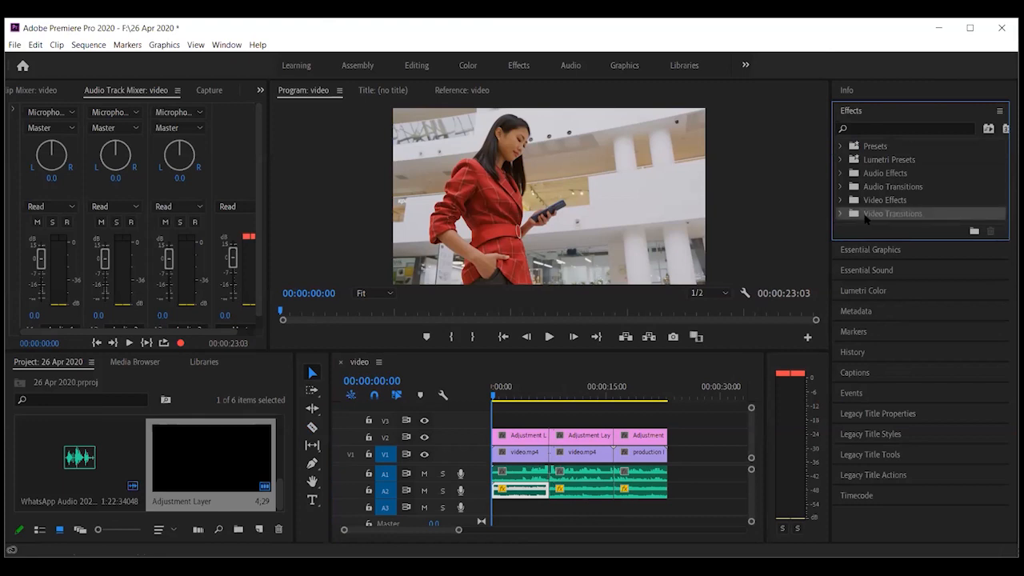
{"action": "double_click", "coordinate": [865, 217]}
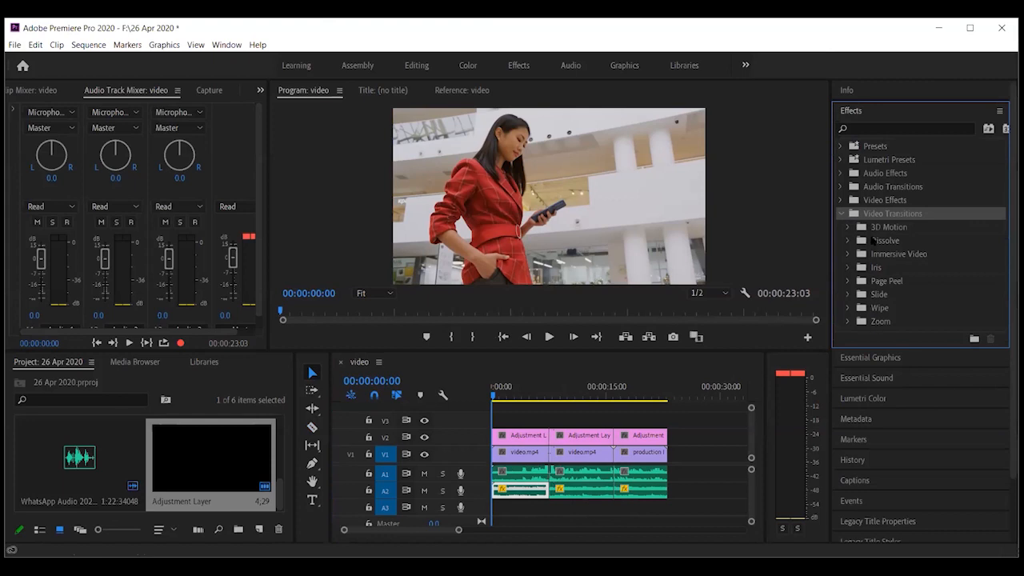
{"action": "double_click", "coordinate": [880, 282]}
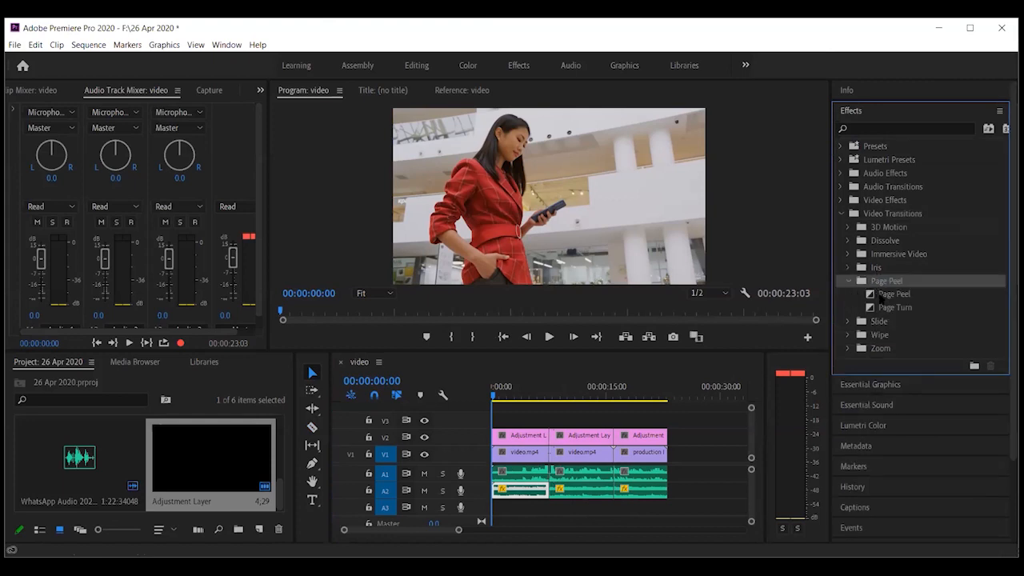
{"action": "left_click", "coordinate": [880, 296]}
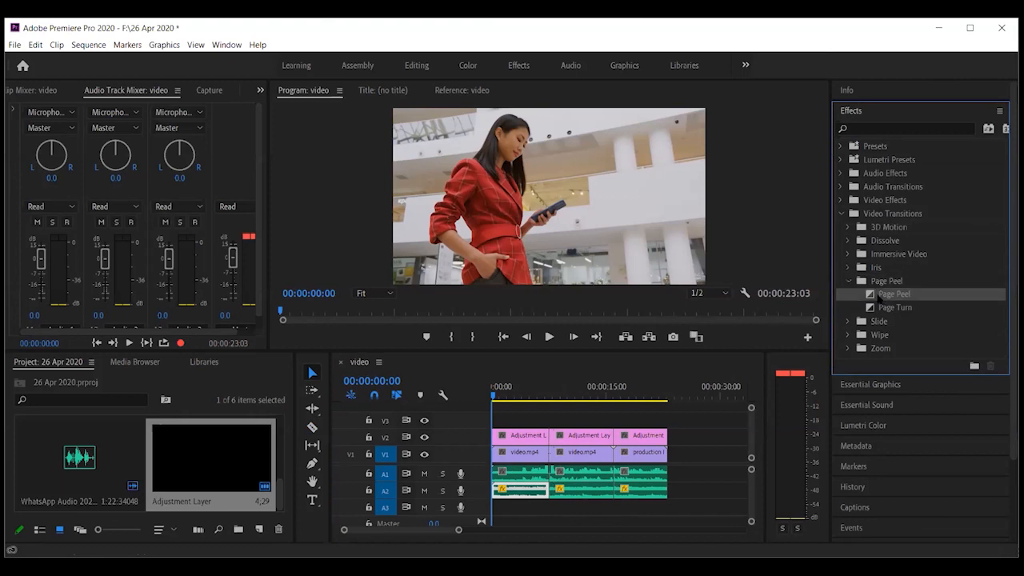
{"action": "left_click_drag", "start_coordinate": [880, 295], "coordinate": [549, 453]}
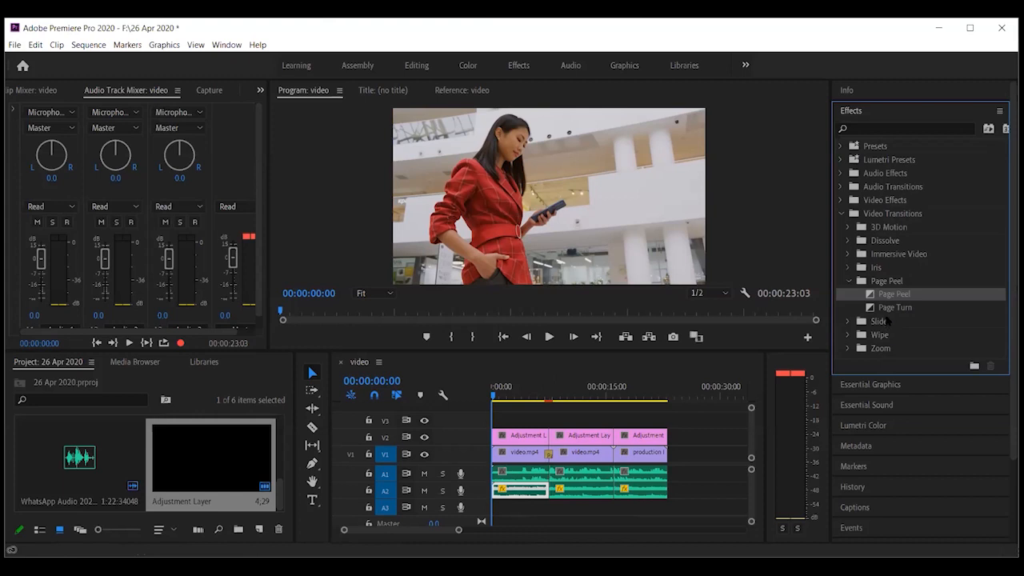
{"action": "left_click", "coordinate": [886, 241]}
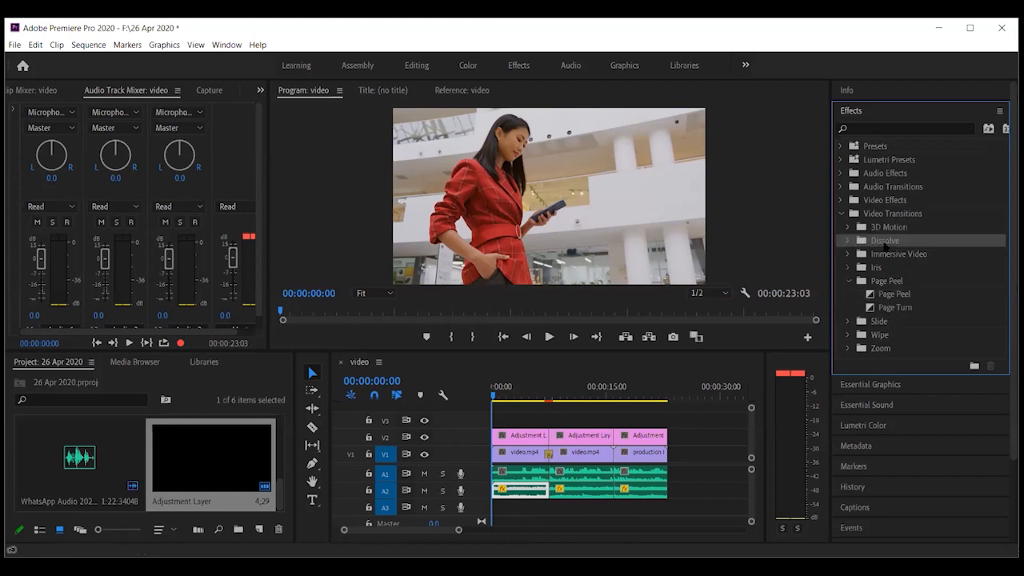
{"action": "double_click", "coordinate": [886, 240]}
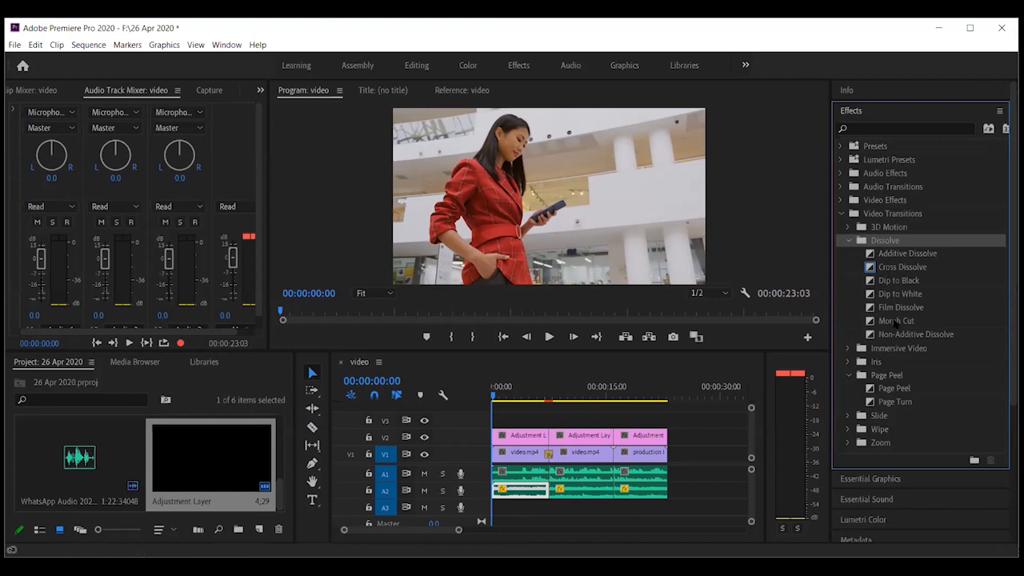
Apply Iris Diamond to the V1 cut before the production clip, accepting the insufficient media warning
{"action": "scroll", "coordinate": [894, 322], "scroll_direction": "down", "scroll_amount": 1}
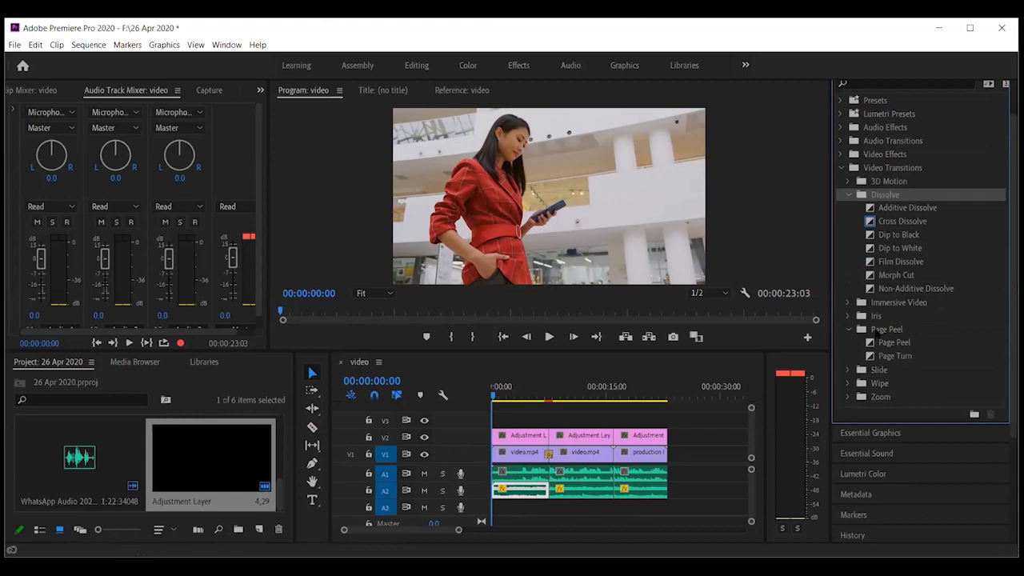
{"action": "double_click", "coordinate": [875, 317]}
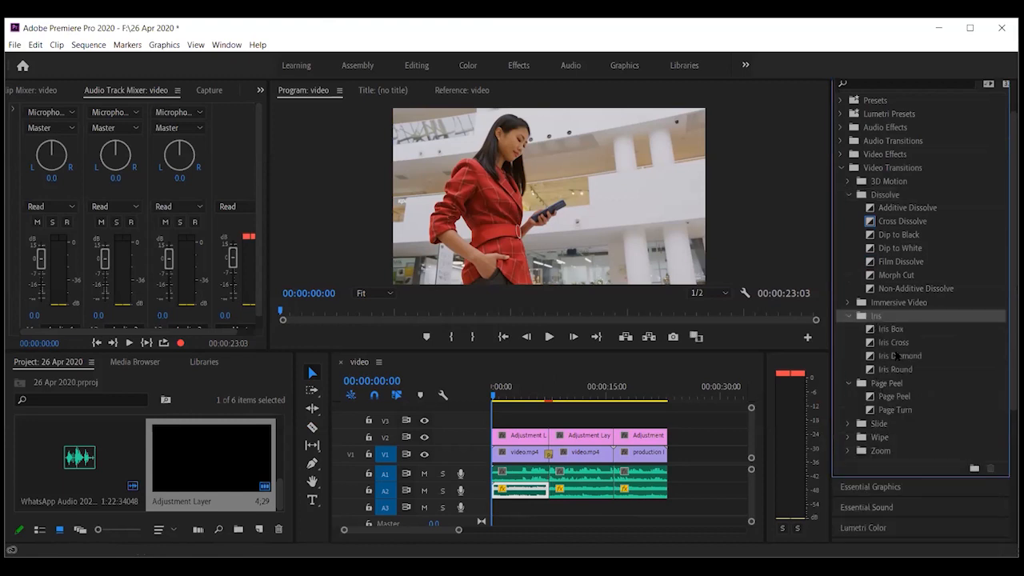
{"action": "left_click", "coordinate": [895, 361]}
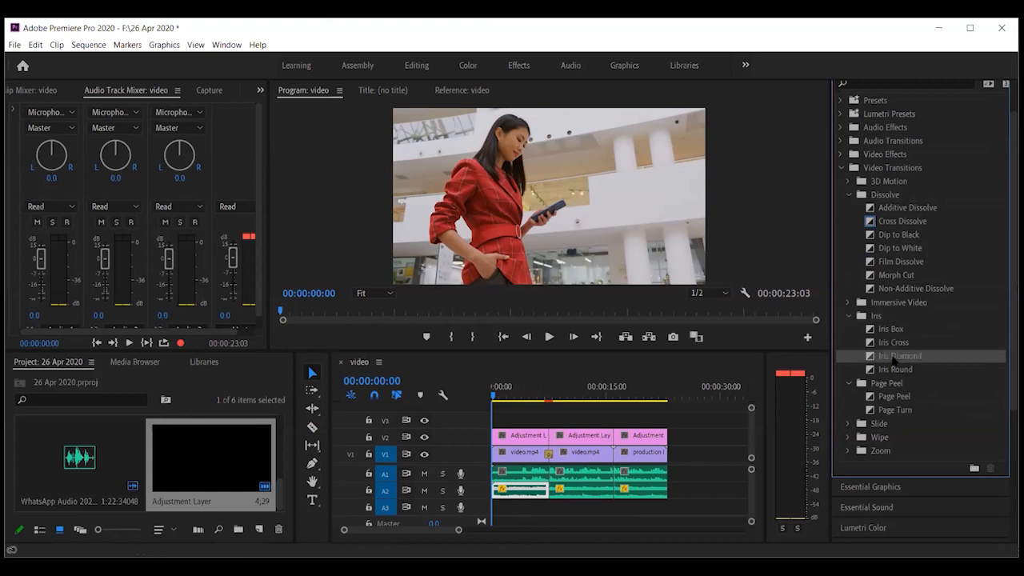
{"action": "left_click_drag", "start_coordinate": [895, 361], "coordinate": [620, 462]}
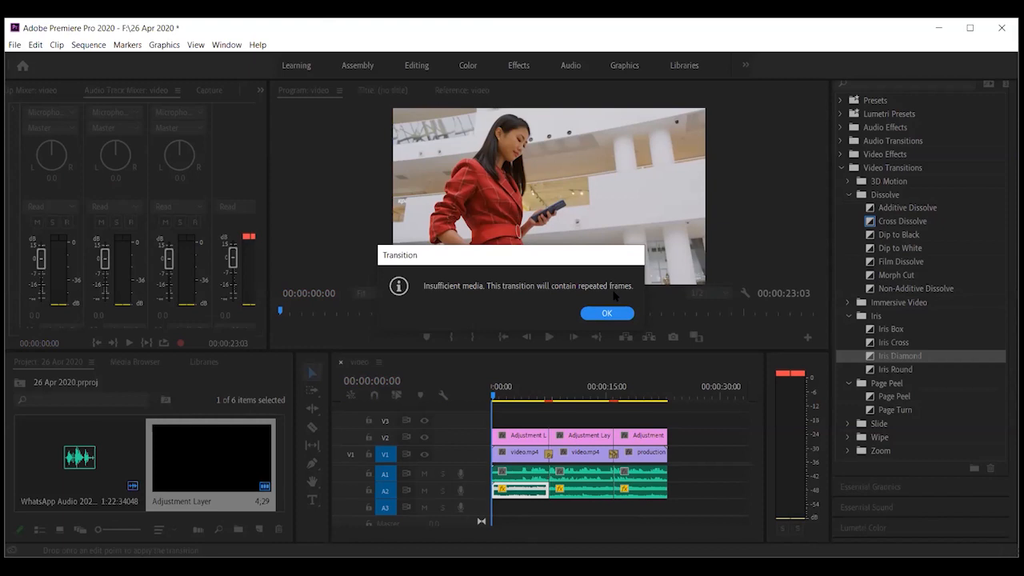
{"action": "left_click", "coordinate": [593, 318]}
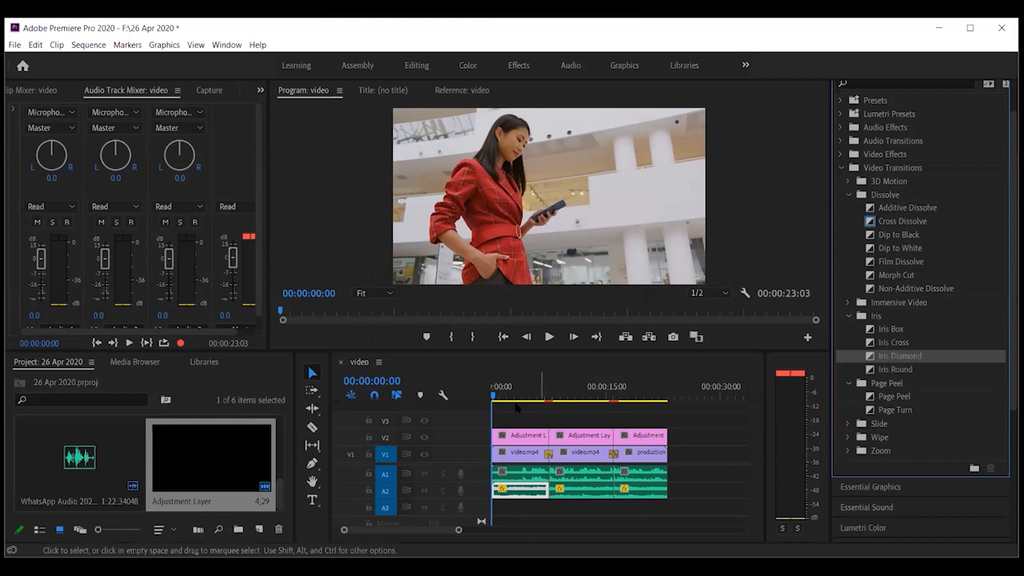
Mark In at 00:00:06:20 and Out at 00:00:08:07 around the first transition
{"action": "left_click_drag", "start_coordinate": [493, 392], "coordinate": [543, 392]}
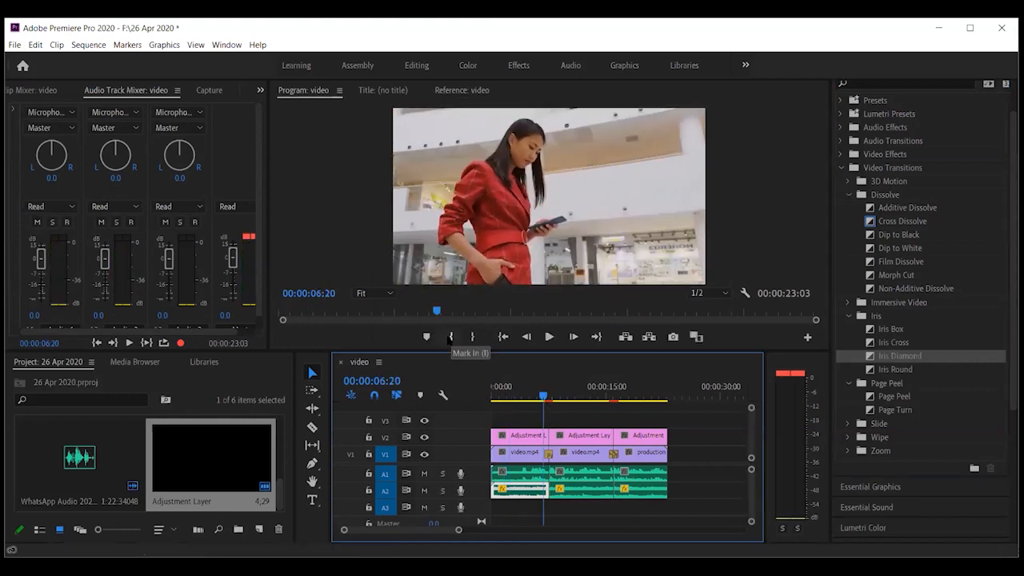
{"action": "left_click", "coordinate": [450, 336]}
{"action": "left_click", "coordinate": [555, 397]}
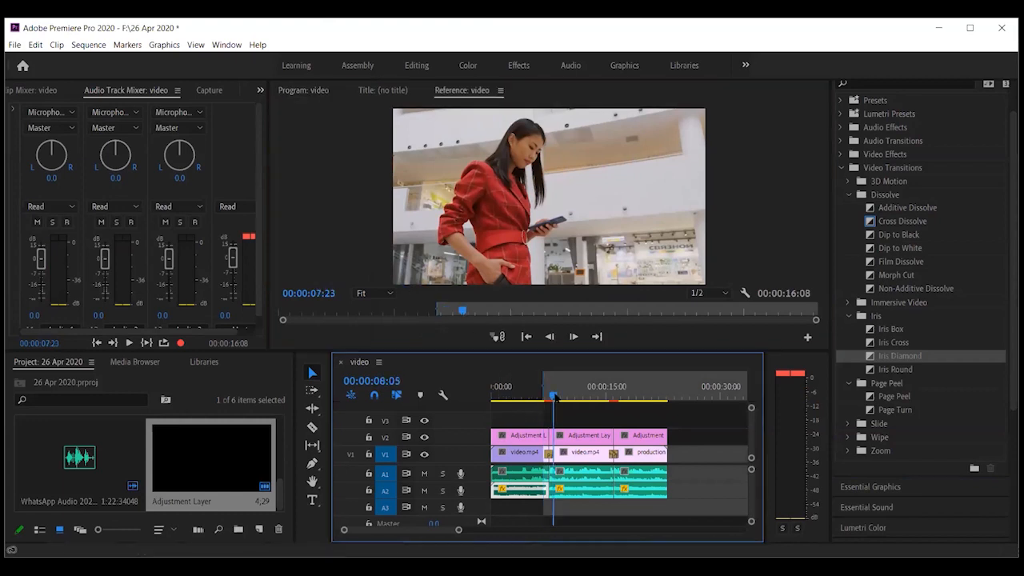
{"action": "left_click_drag", "start_coordinate": [555, 397], "coordinate": [556, 397]}
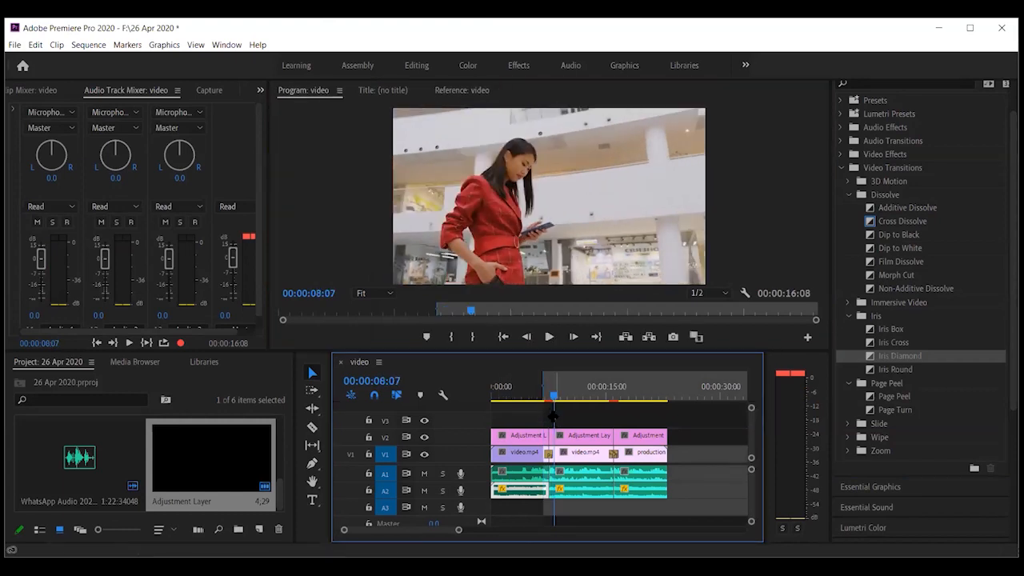
{"action": "left_click", "coordinate": [473, 337]}
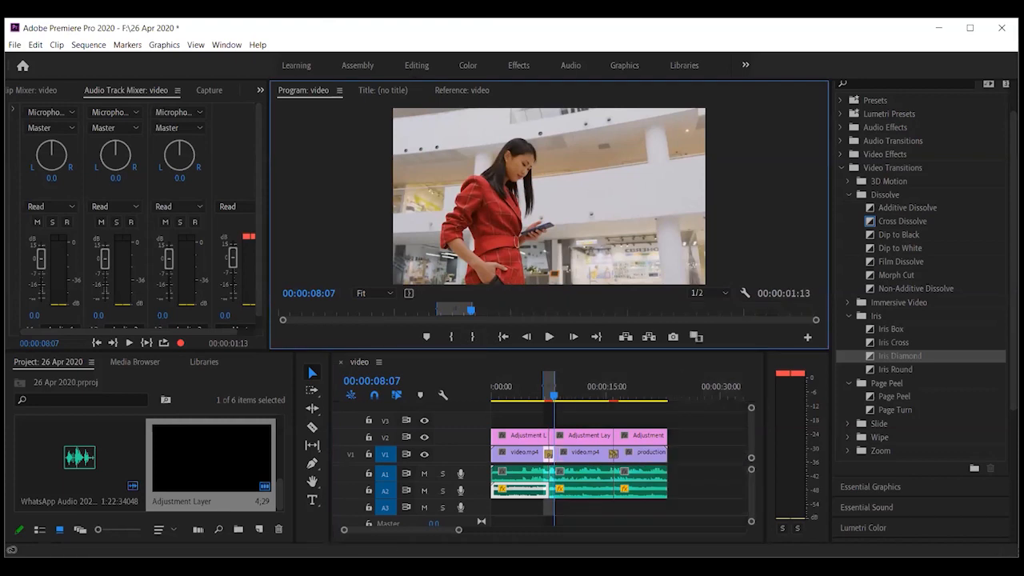
Run Sequence > Render In to Out on the marked range
{"action": "left_click", "coordinate": [80, 46]}
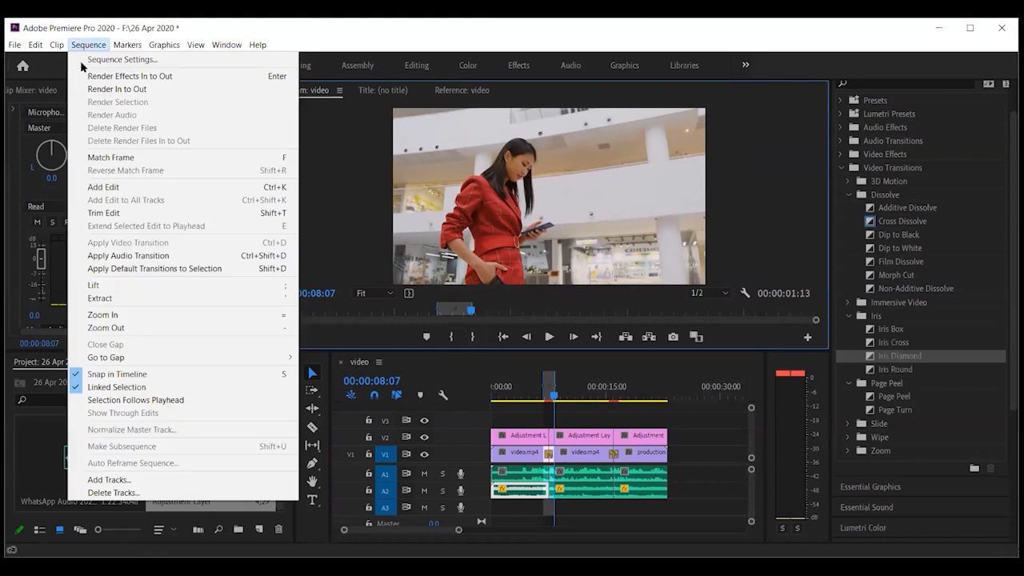
{"action": "left_click", "coordinate": [97, 88]}
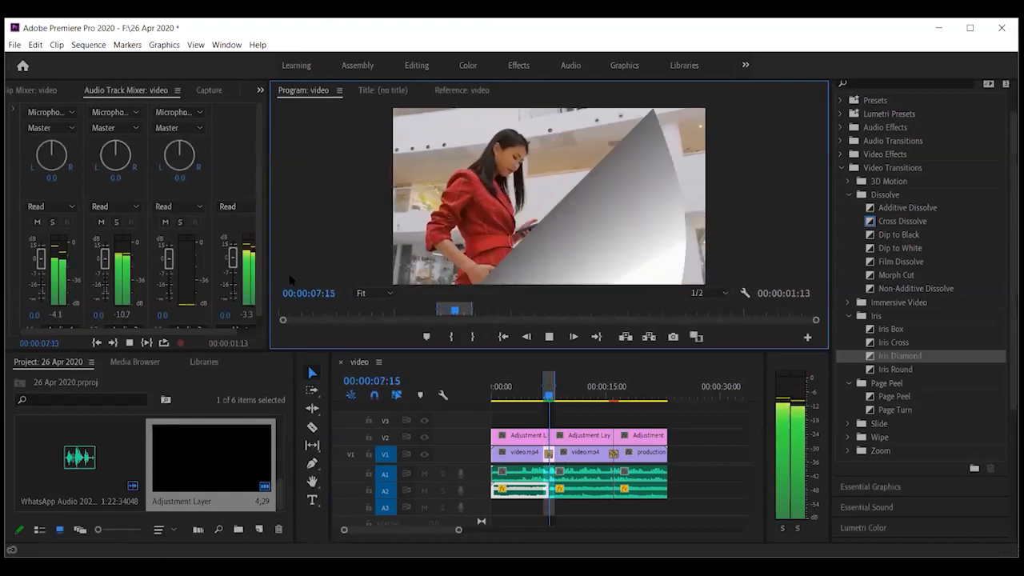
Stop playback and mark In at 00:00:15:00 and Out at 00:00:17:03 around Iris Diamond
{"action": "left_click", "coordinate": [572, 336]}
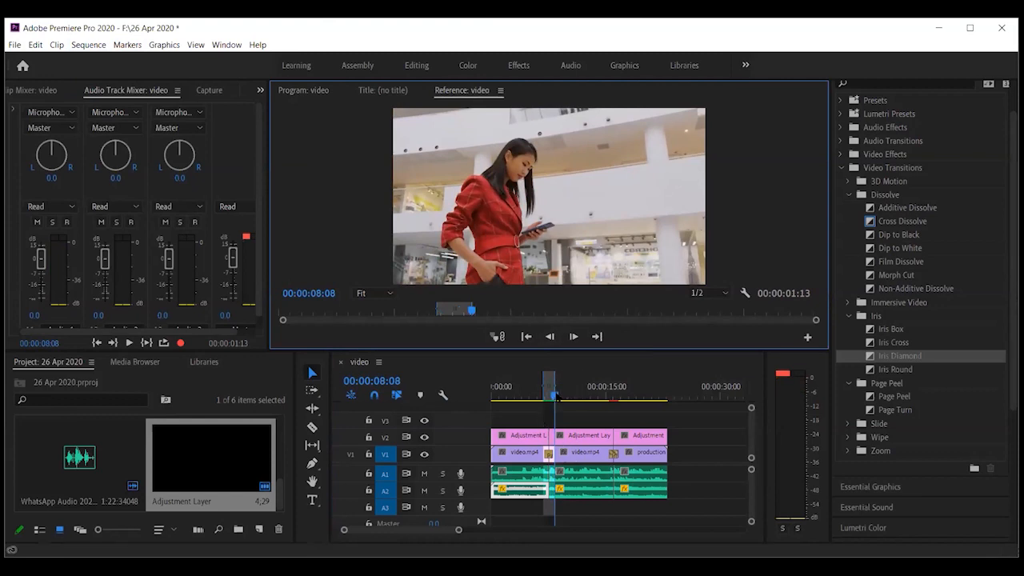
{"action": "left_click_drag", "start_coordinate": [555, 395], "coordinate": [586, 396]}
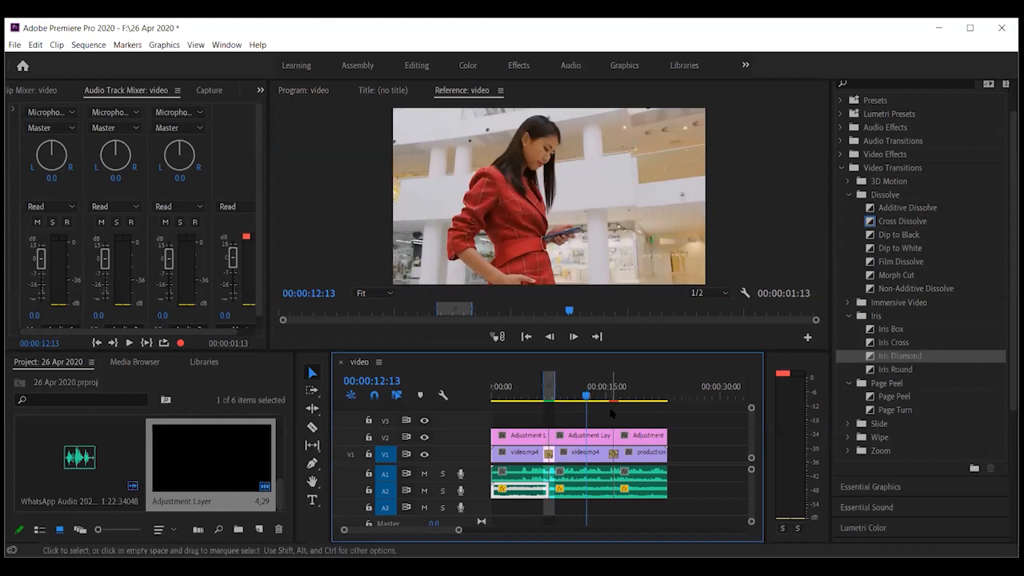
{"action": "left_click_drag", "start_coordinate": [589, 398], "coordinate": [606, 397]}
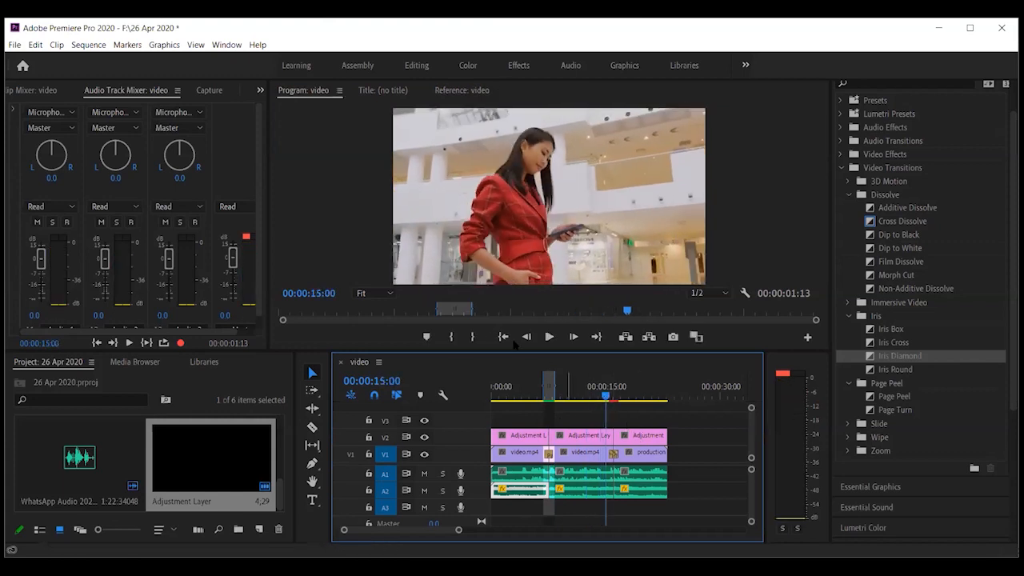
{"action": "left_click", "coordinate": [452, 337]}
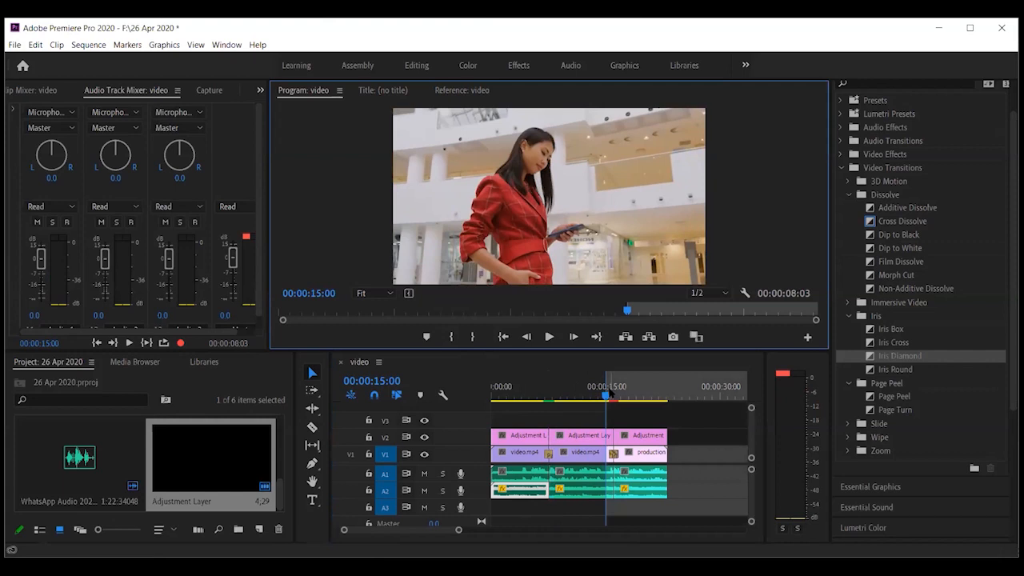
{"action": "left_click", "coordinate": [622, 395]}
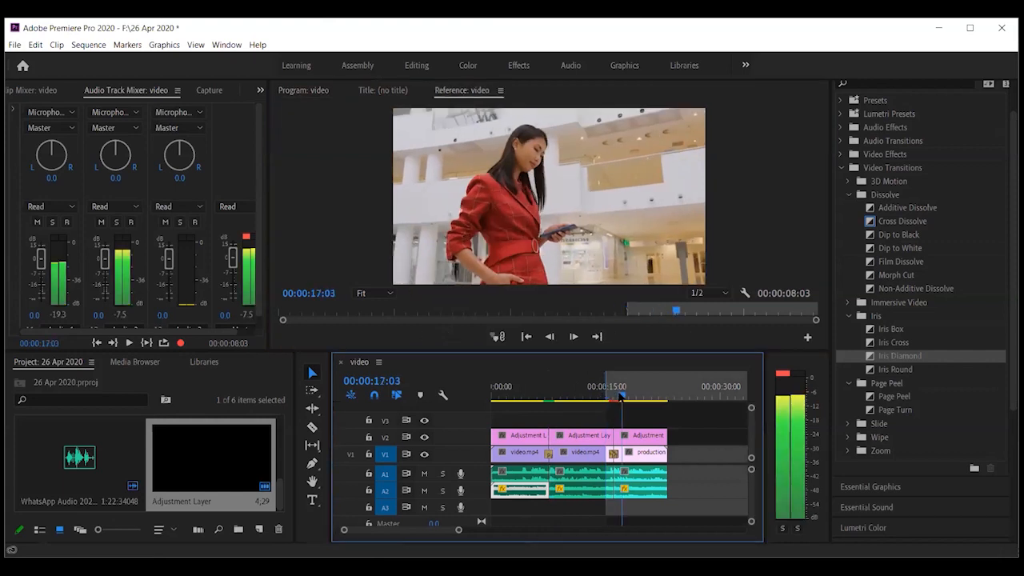
{"action": "left_click", "coordinate": [472, 337]}
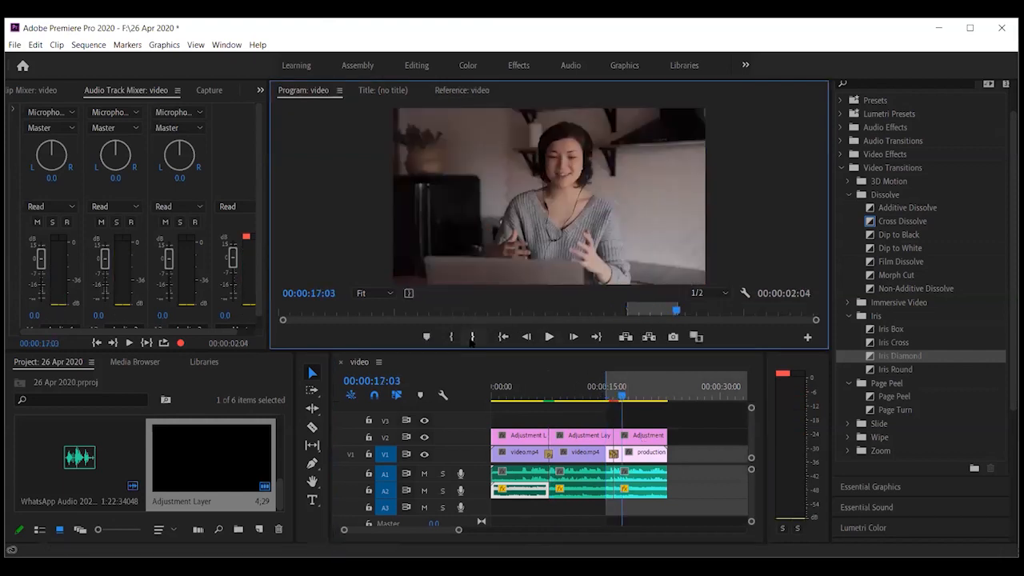
{"action": "left_click", "coordinate": [88, 45]}
Render the 00:00:15:00–00:00:17:03 range, preview it, then send the playhead to the sequence start
{"action": "left_click", "coordinate": [117, 89]}
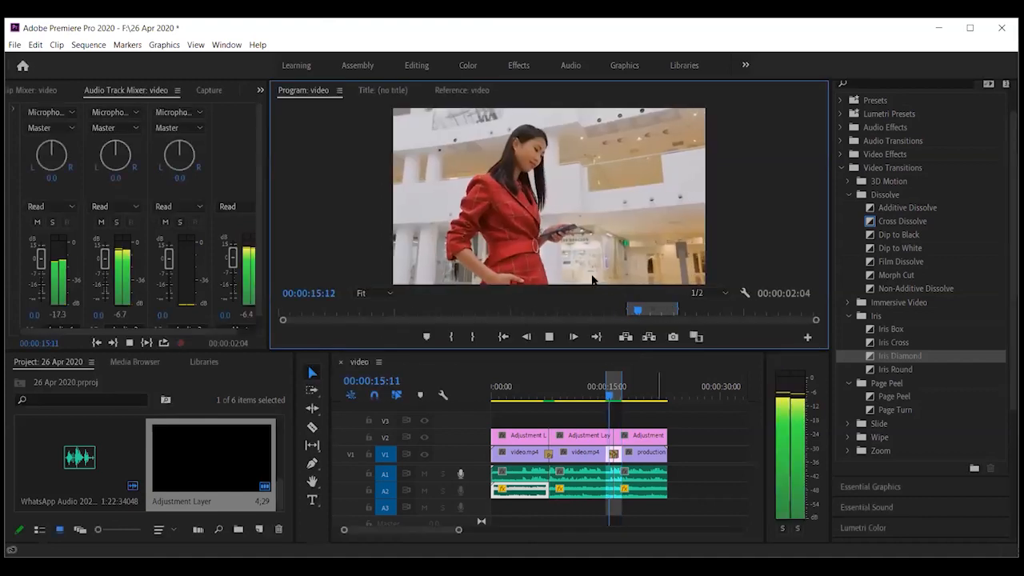
{"action": "key", "text": "space"}
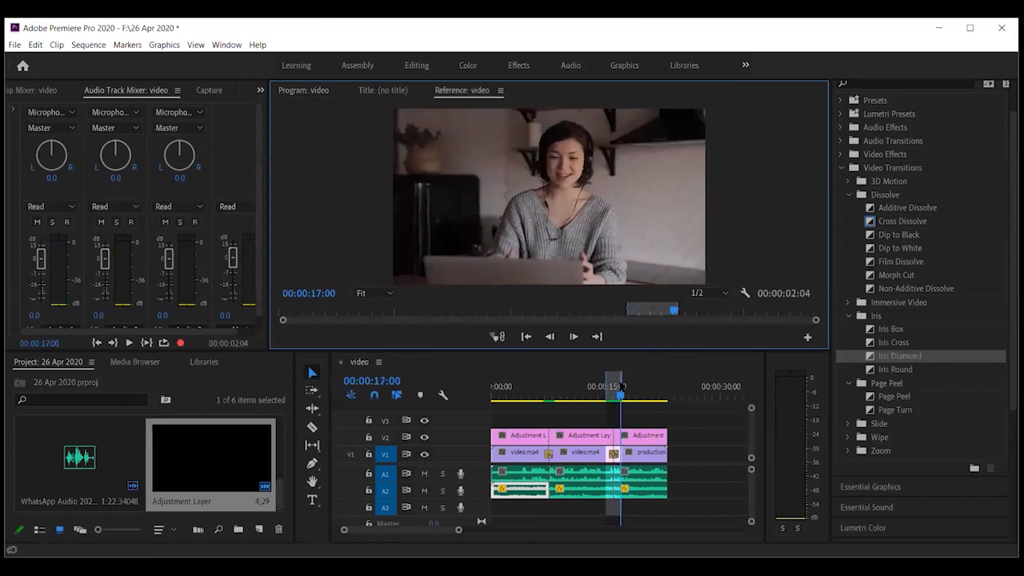
{"action": "left_click", "coordinate": [516, 387]}
{"action": "key", "text": "Home"}
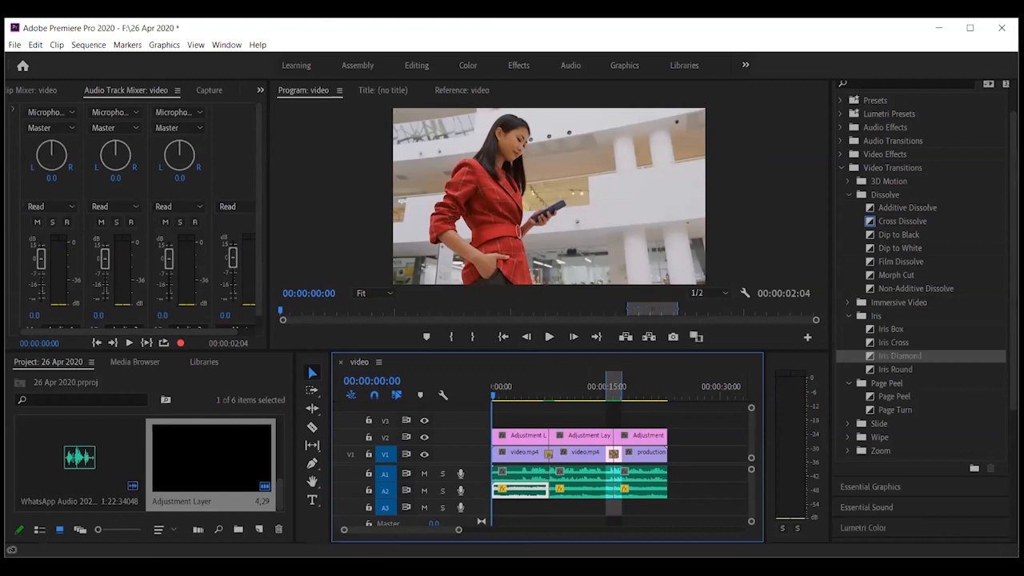
Create a new legacy title from the File menu, keeping the default name Title 01
{"action": "left_click", "coordinate": [14, 45]}
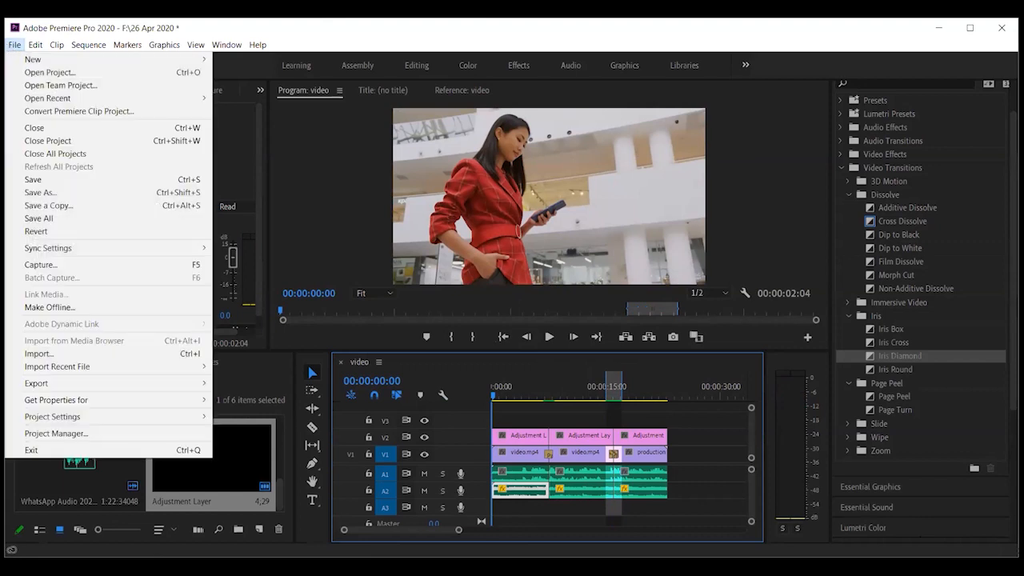
{"action": "mouse_move", "coordinate": [28, 61]}
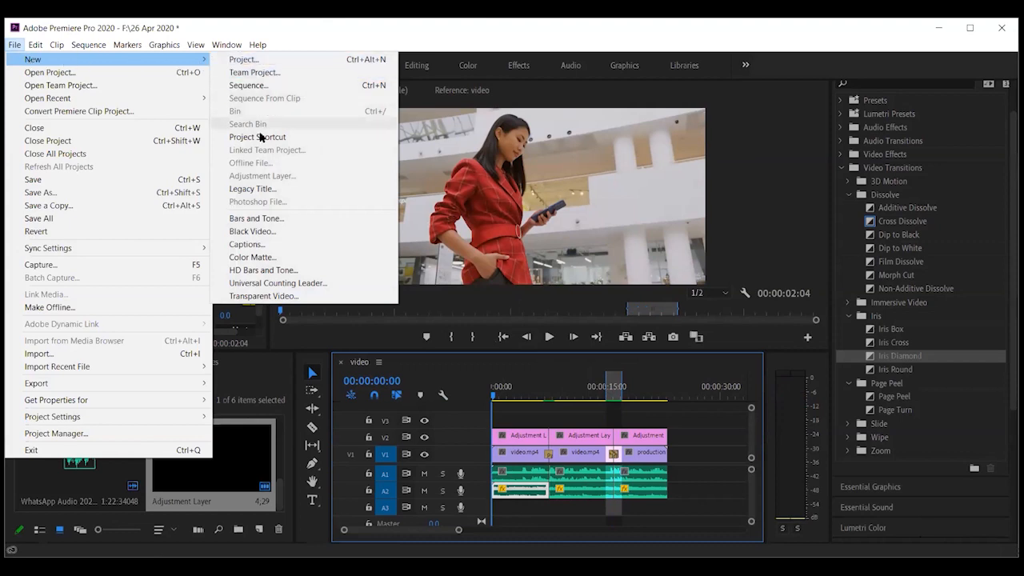
{"action": "left_click", "coordinate": [264, 188]}
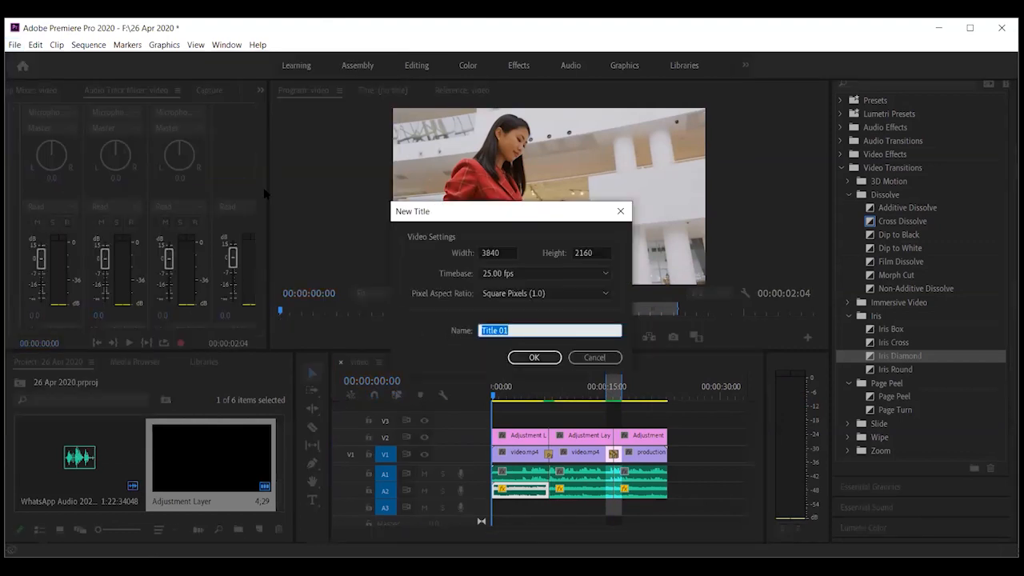
{"action": "left_click", "coordinate": [535, 358]}
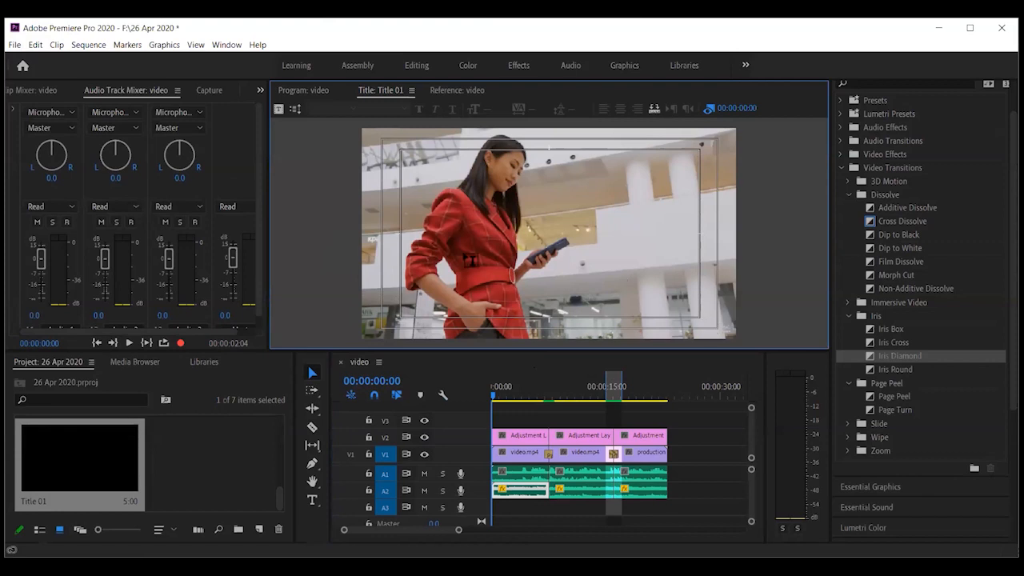
Show the Legacy Title Tools panel and enlarge it so every tool is visible
{"action": "left_click", "coordinate": [412, 91]}
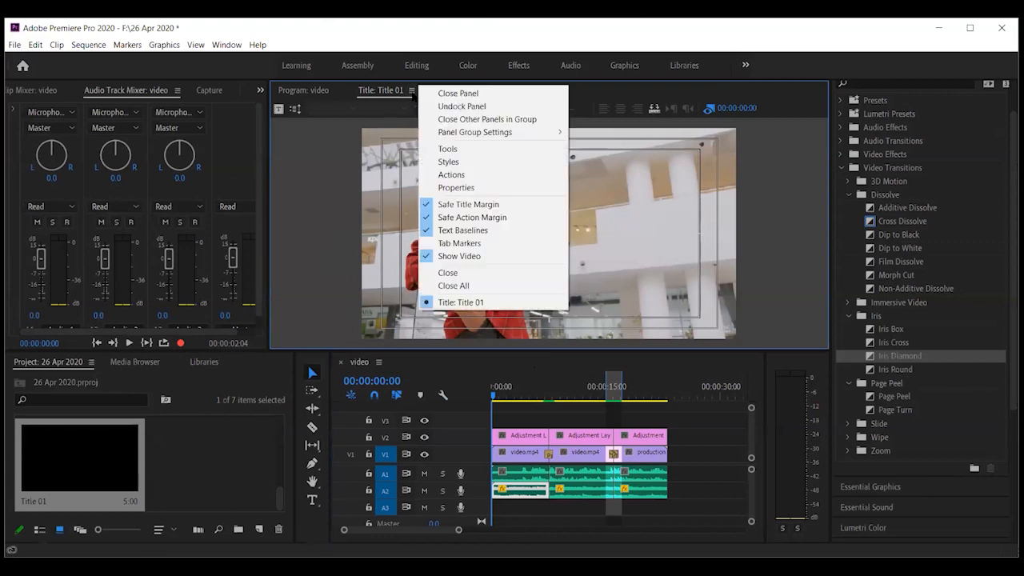
{"action": "left_click", "coordinate": [449, 152]}
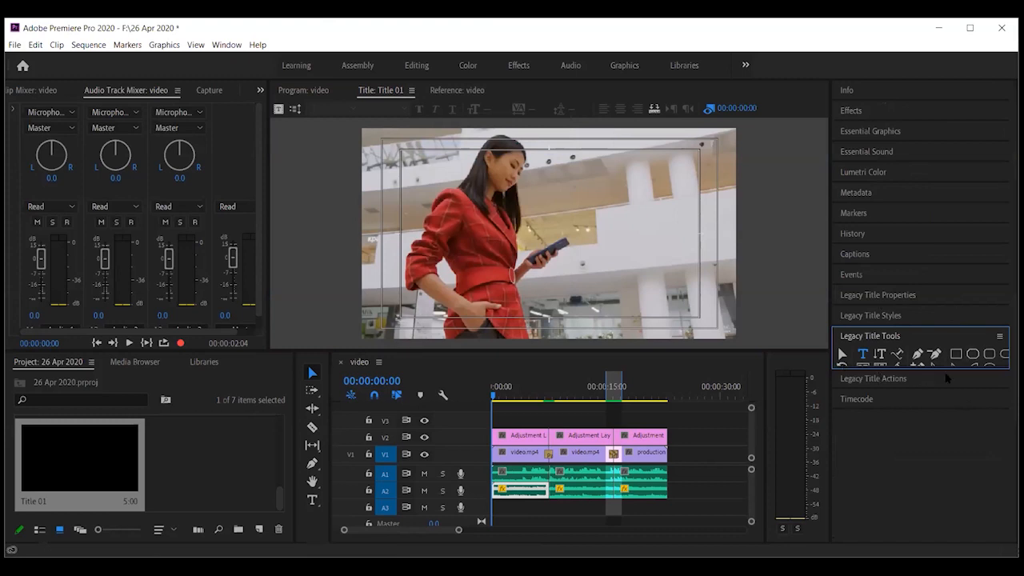
{"action": "left_click_drag", "start_coordinate": [951, 365], "coordinate": [955, 392]}
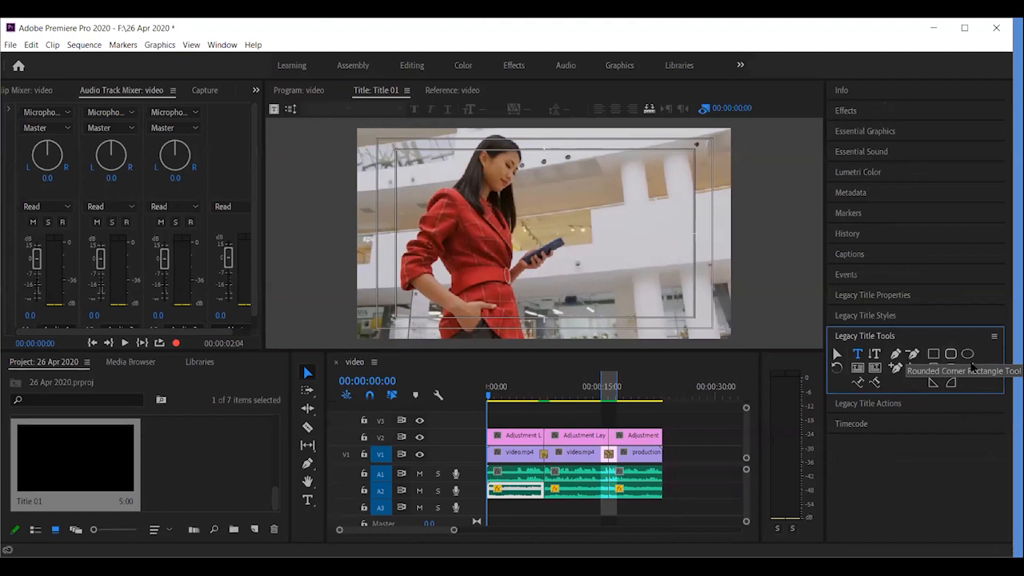
Draw a white ellipse in the upper right of Title 01
{"action": "left_click", "coordinate": [968, 353]}
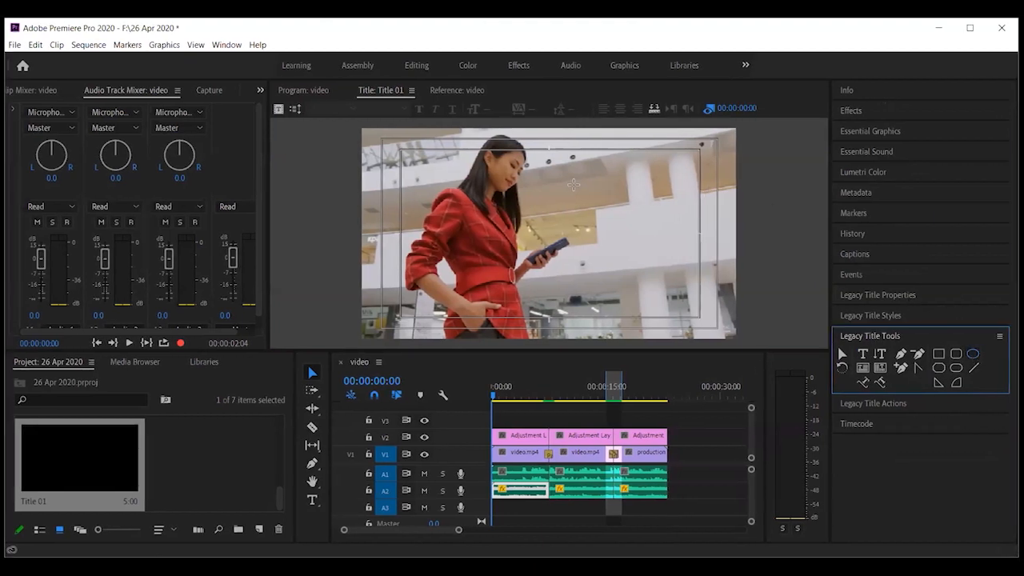
{"action": "left_click_drag", "start_coordinate": [556, 177], "coordinate": [693, 214]}
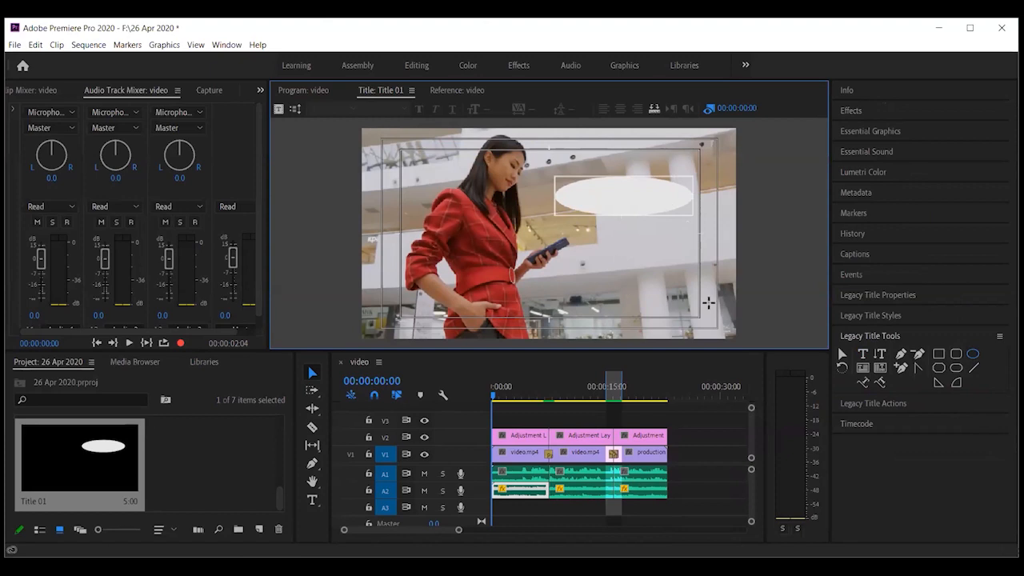
{"action": "left_click", "coordinate": [412, 90]}
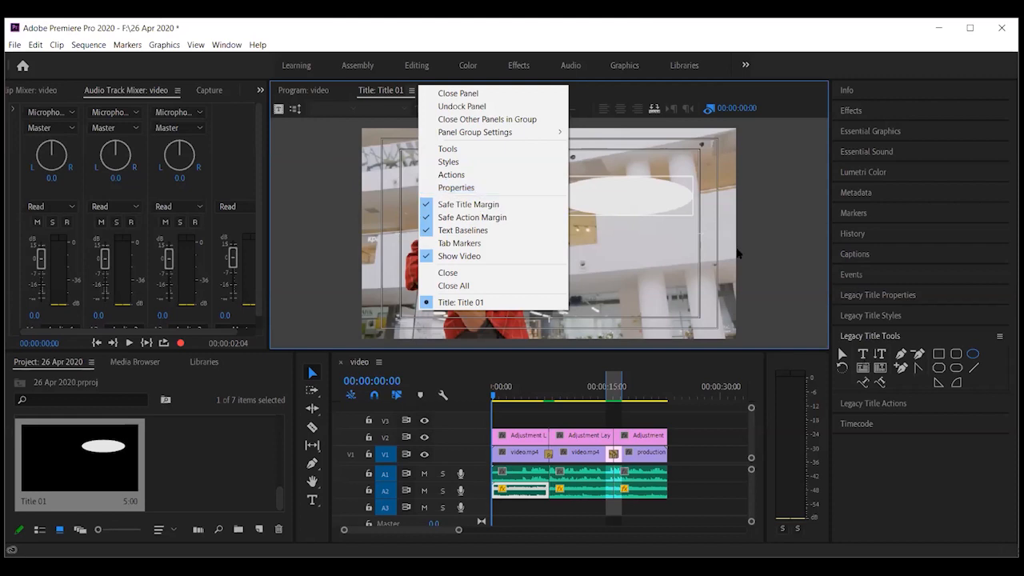
Set the ellipse fill to yellow-green CDF356 in Title Properties, then restore the Title Tools
{"action": "left_click", "coordinate": [452, 186]}
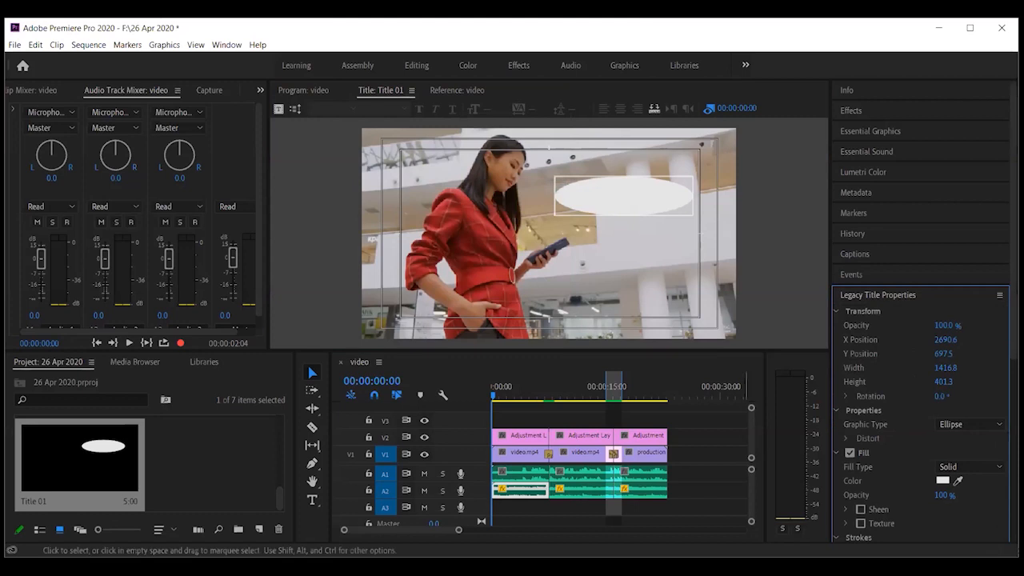
{"action": "scroll", "coordinate": [914, 440], "scroll_direction": "down", "scroll_amount": 5}
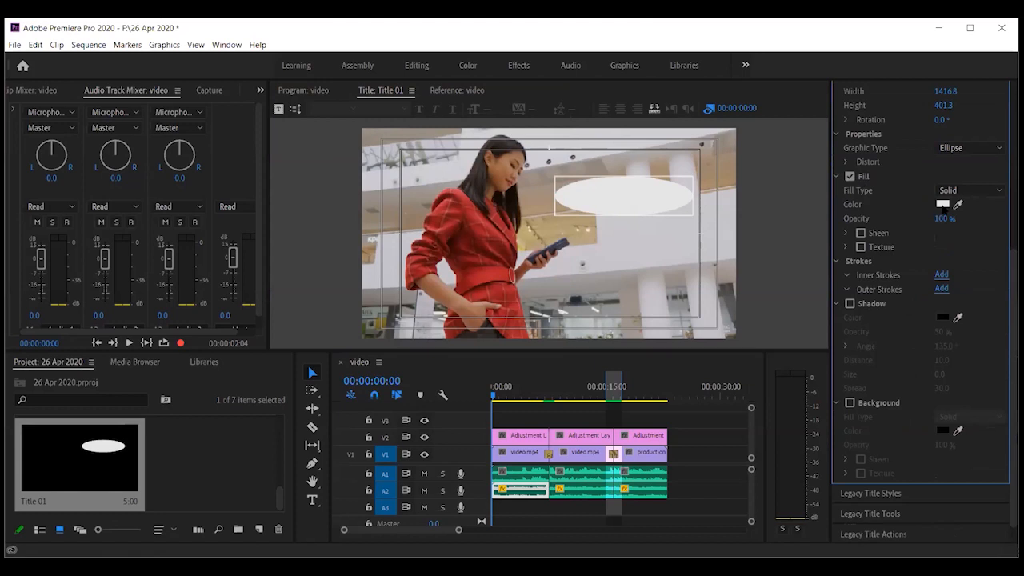
{"action": "left_click", "coordinate": [943, 205]}
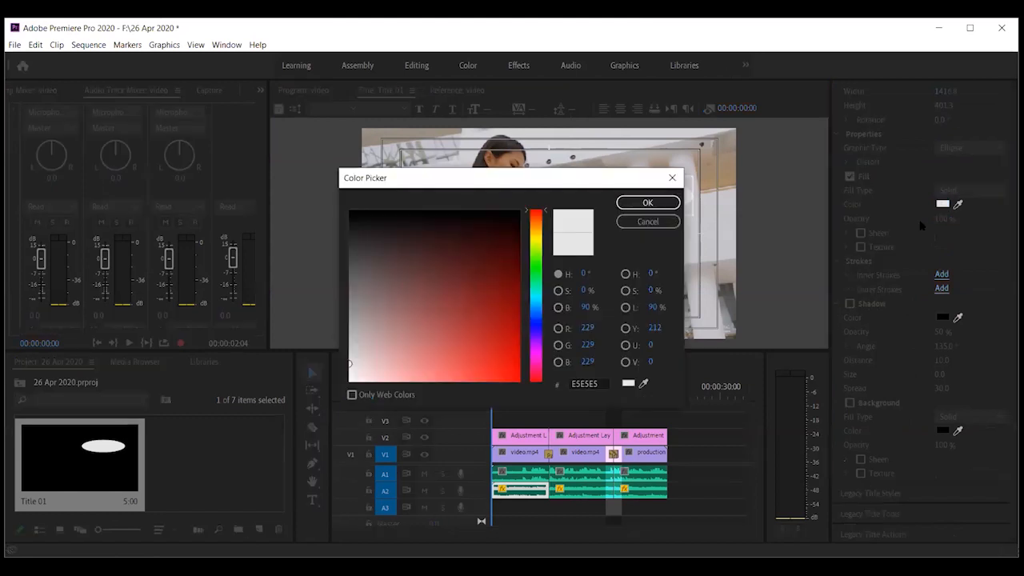
{"action": "left_click", "coordinate": [538, 246]}
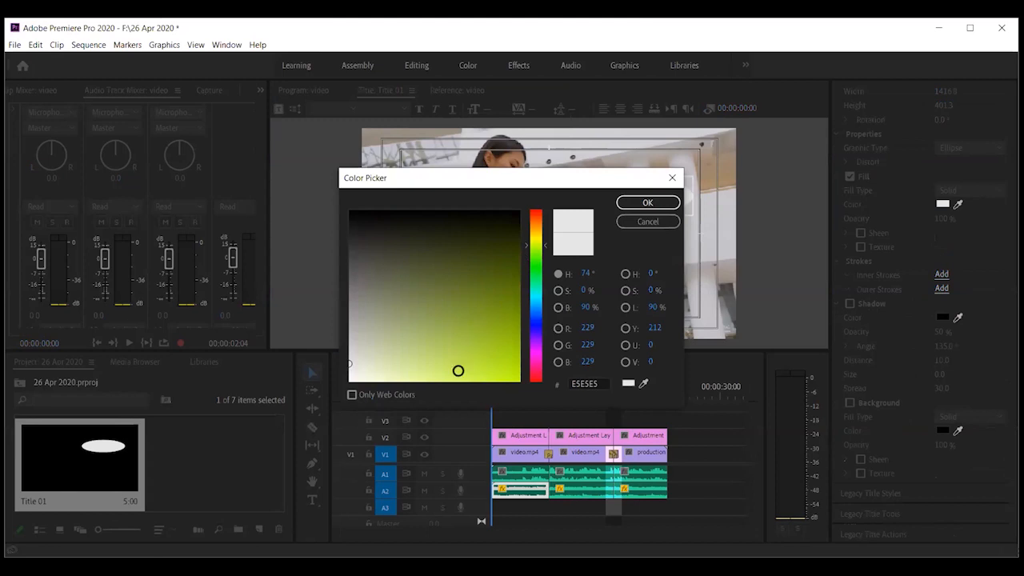
{"action": "left_click", "coordinate": [460, 371]}
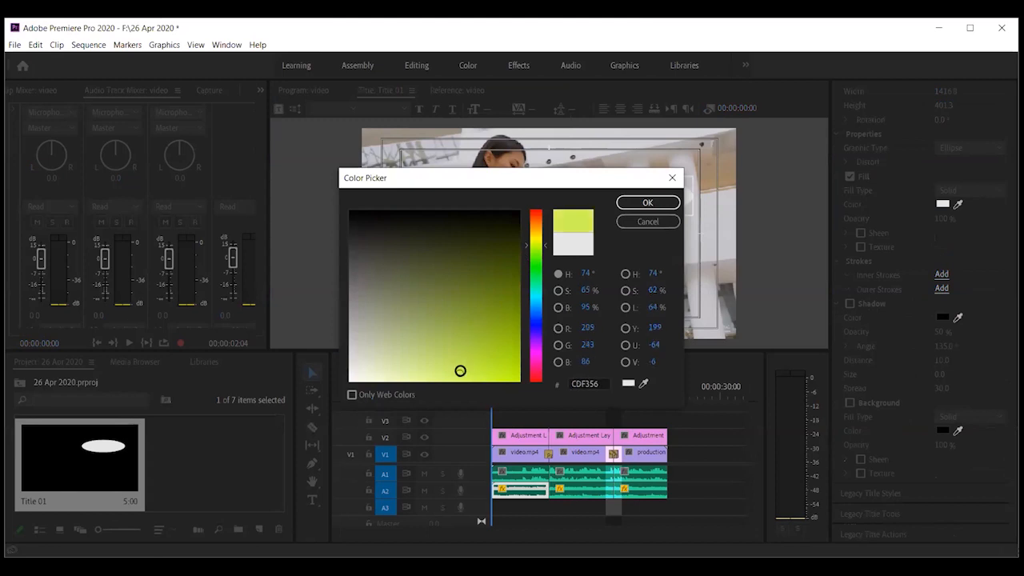
{"action": "left_click", "coordinate": [639, 204]}
{"action": "left_click", "coordinate": [629, 269]}
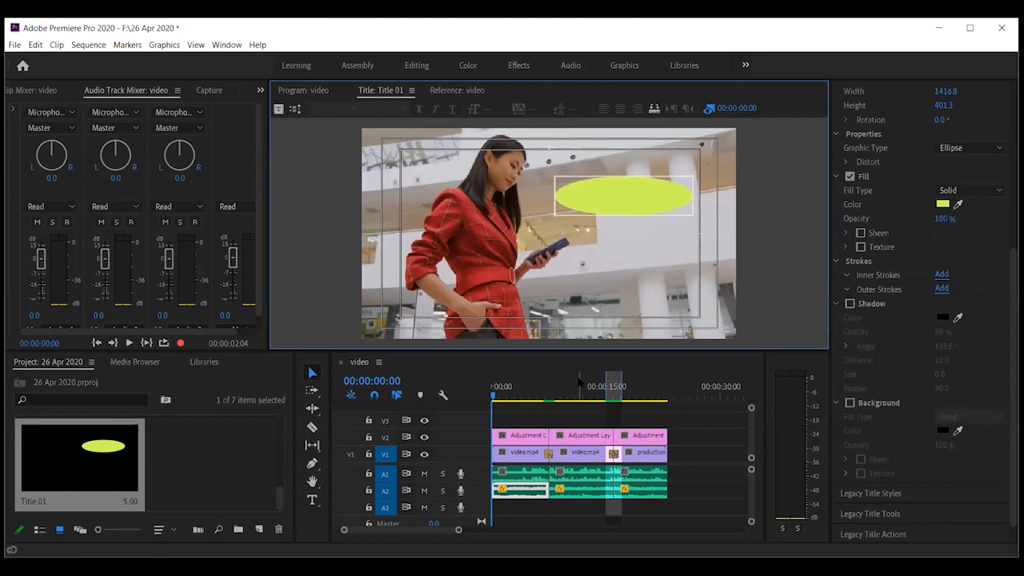
{"action": "left_click", "coordinate": [412, 90]}
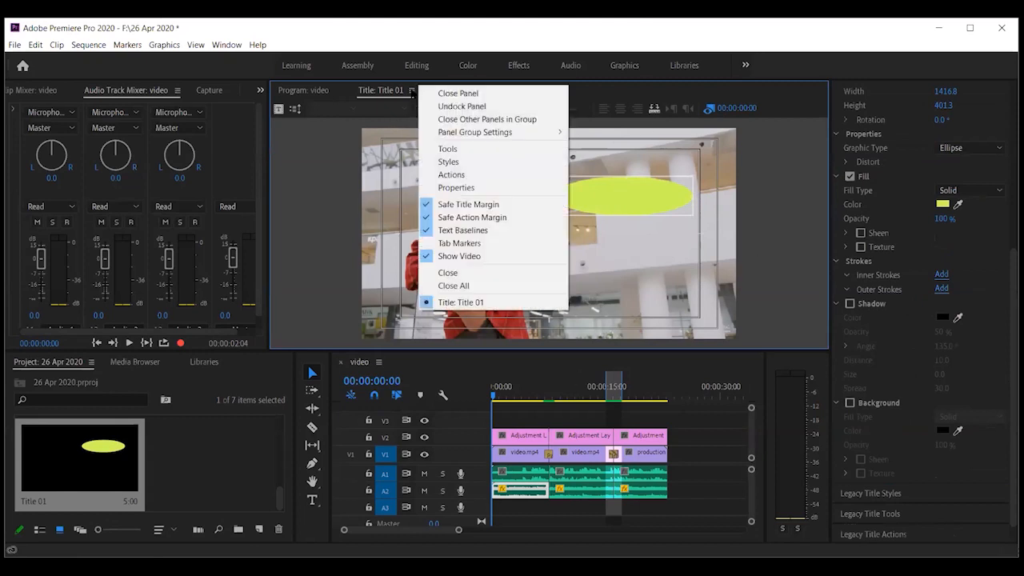
{"action": "left_click", "coordinate": [443, 147]}
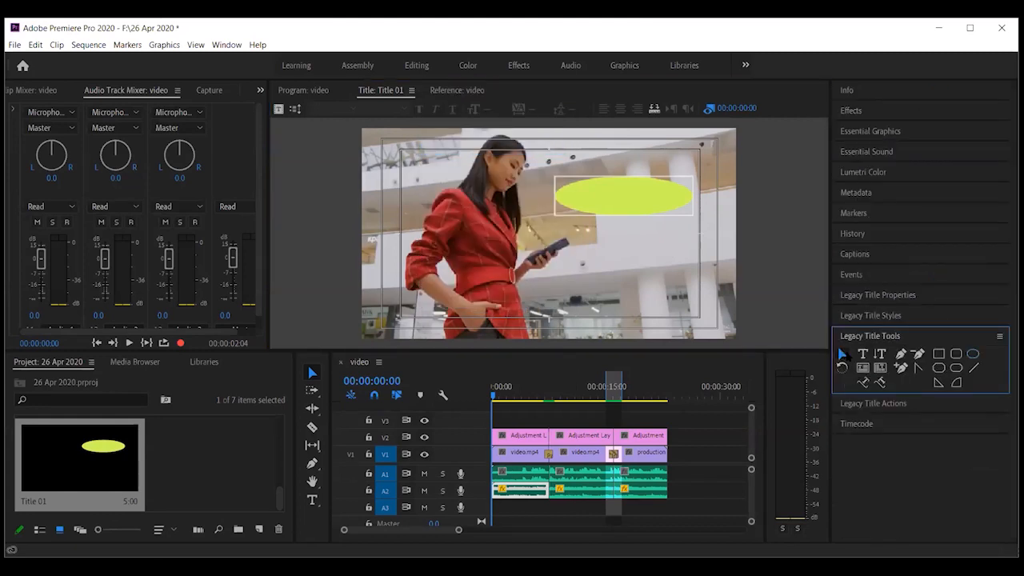
Type the word 'you' inside the ellipse with the Type tool
{"action": "left_click", "coordinate": [862, 353]}
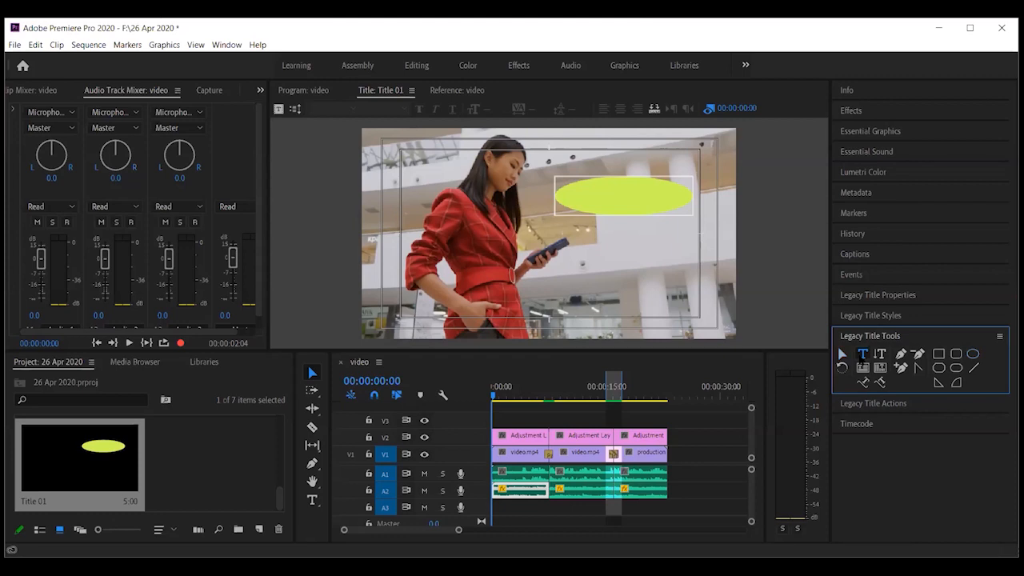
{"action": "left_click", "coordinate": [576, 201]}
{"action": "left_click", "coordinate": [575, 202]}
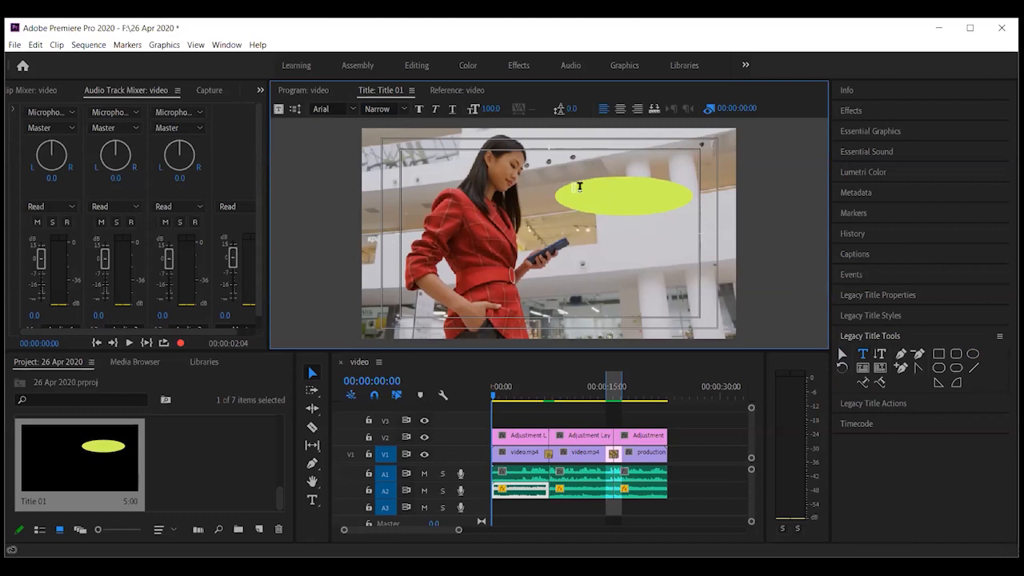
{"action": "type", "text": "Dtextre"}
Check the text in Title Properties, finish editing, and bring back the Title Tools
{"action": "left_click", "coordinate": [412, 90]}
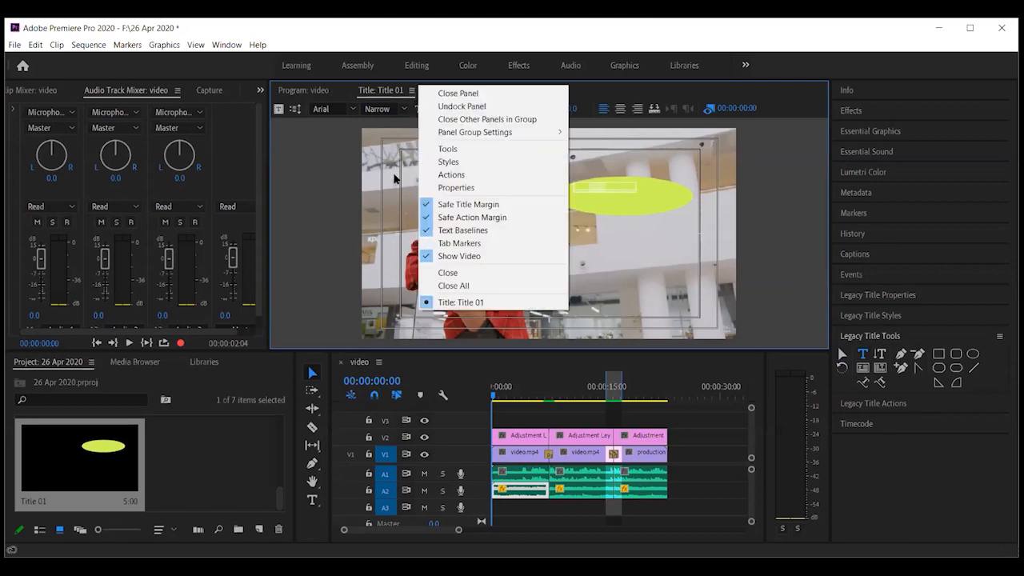
{"action": "left_click", "coordinate": [440, 189]}
{"action": "scroll", "coordinate": [873, 404], "scroll_direction": "down", "scroll_amount": 7}
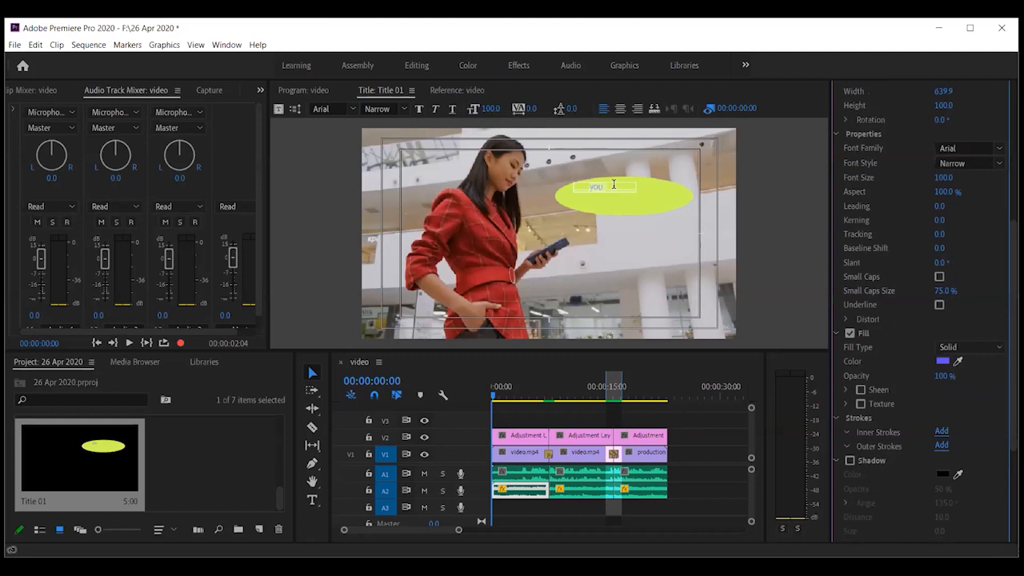
{"action": "left_click", "coordinate": [648, 217]}
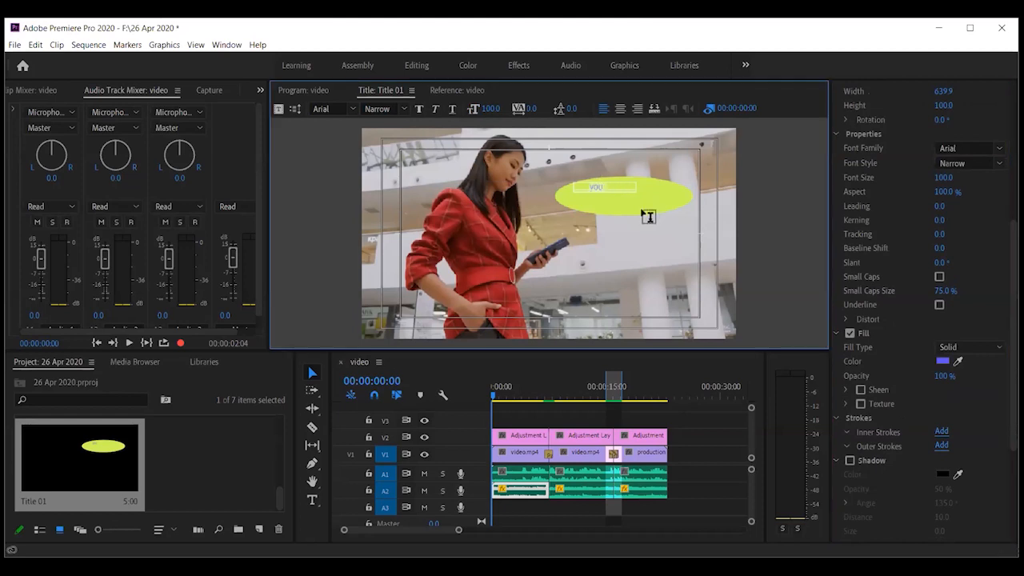
{"action": "left_click", "coordinate": [588, 187]}
{"action": "left_click", "coordinate": [410, 90]}
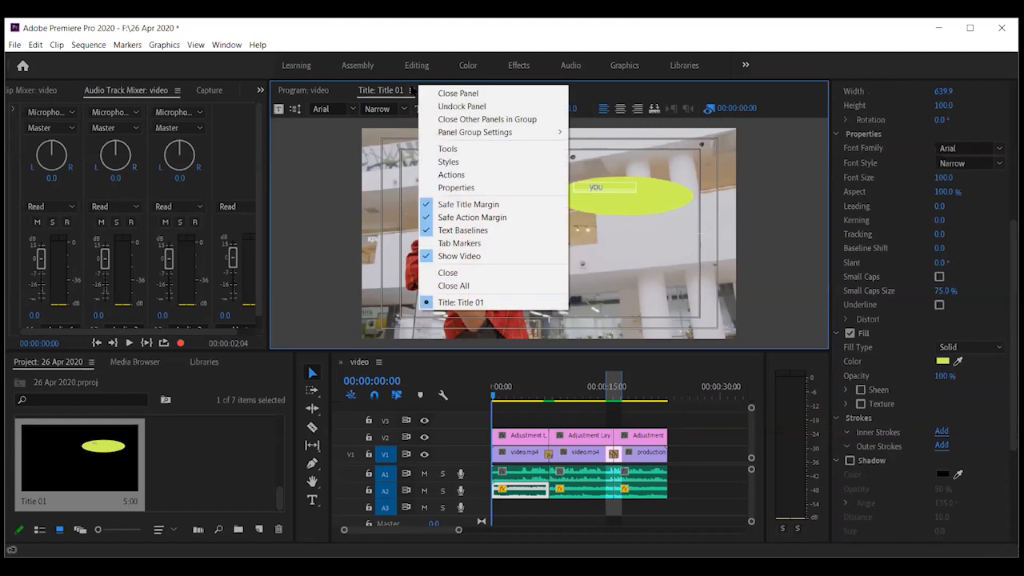
{"action": "left_click", "coordinate": [458, 145]}
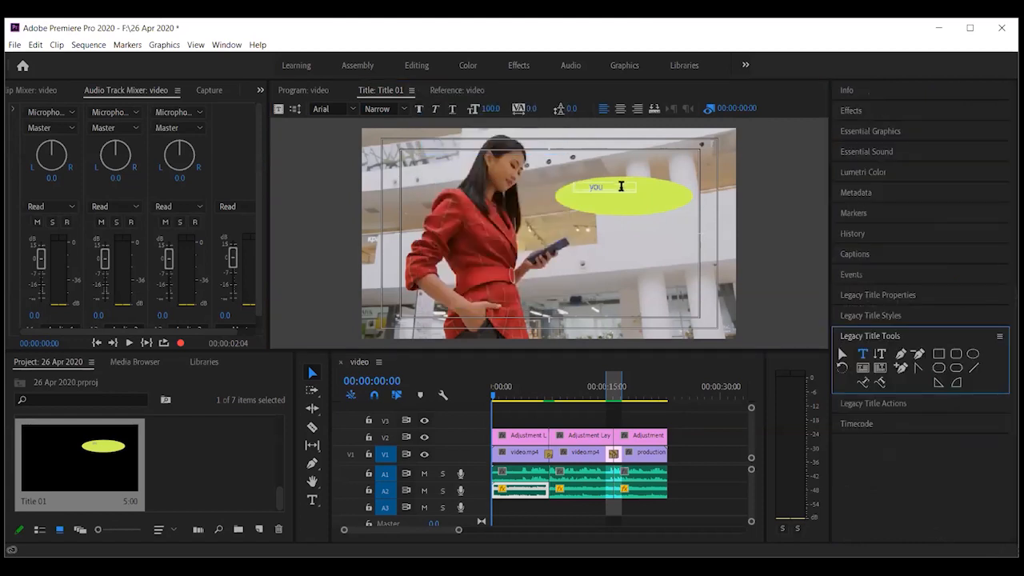
Enlarge the 'you' text to size 251.8 and clear the spaces before it
{"action": "left_click", "coordinate": [842, 354]}
{"action": "left_click_drag", "start_coordinate": [633, 189], "coordinate": [669, 194]}
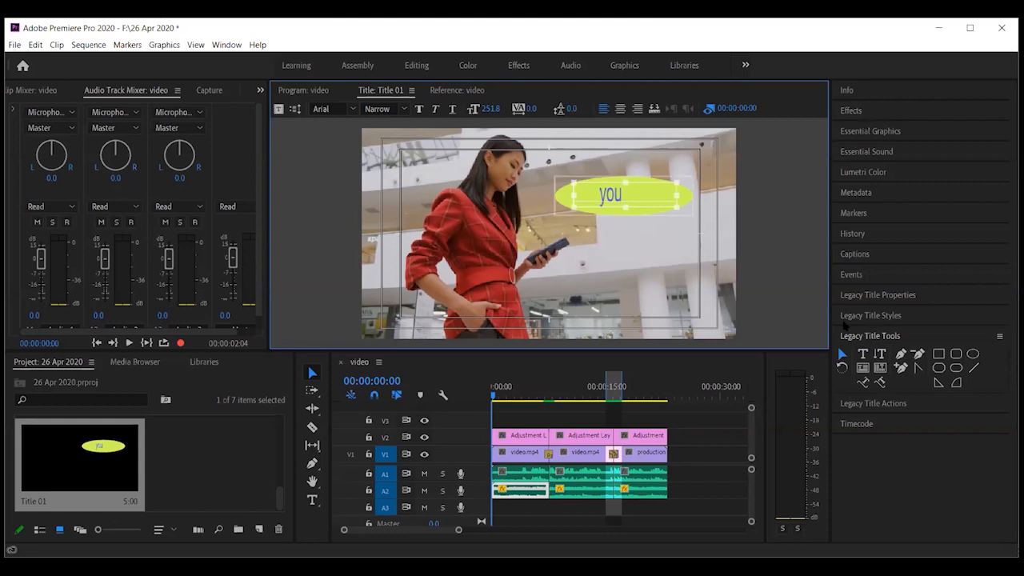
{"action": "left_click", "coordinate": [862, 354]}
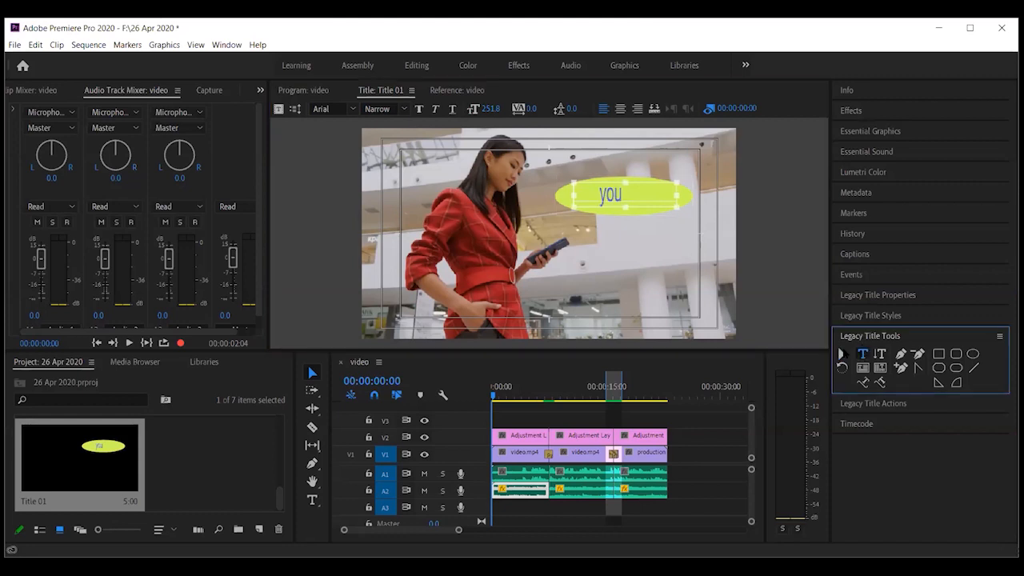
{"action": "key", "text": "a"}
{"action": "left_click", "coordinate": [614, 239]}
{"action": "key", "text": "BackSpace"}
{"action": "key", "text": "BackSpace"}
{"action": "key", "text": "BackSpace"}
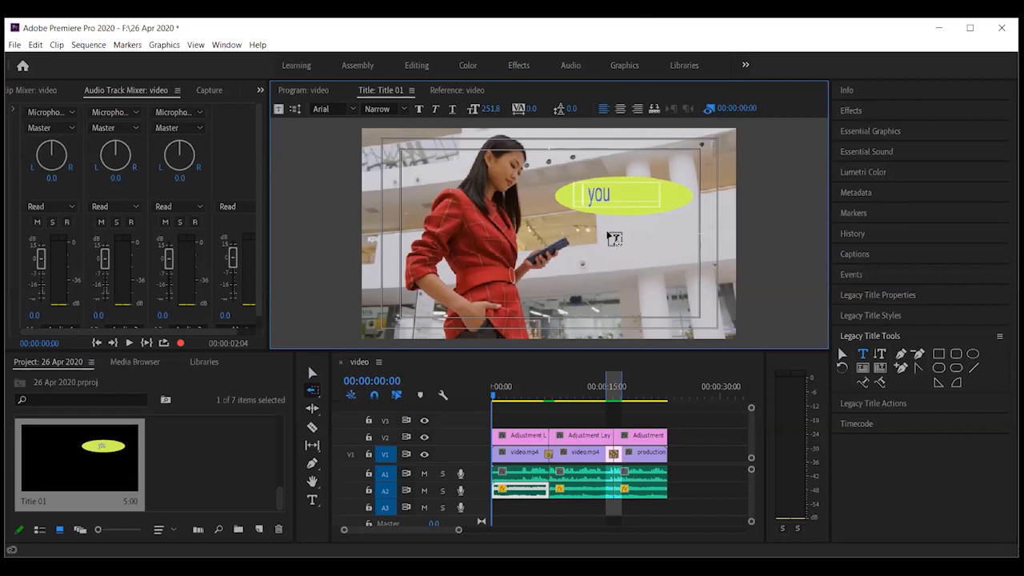
{"action": "key", "text": "BackSpace"}
Edit the text to read 'Are you worried ?' and show Title Properties
{"action": "type", "text": "AR"}
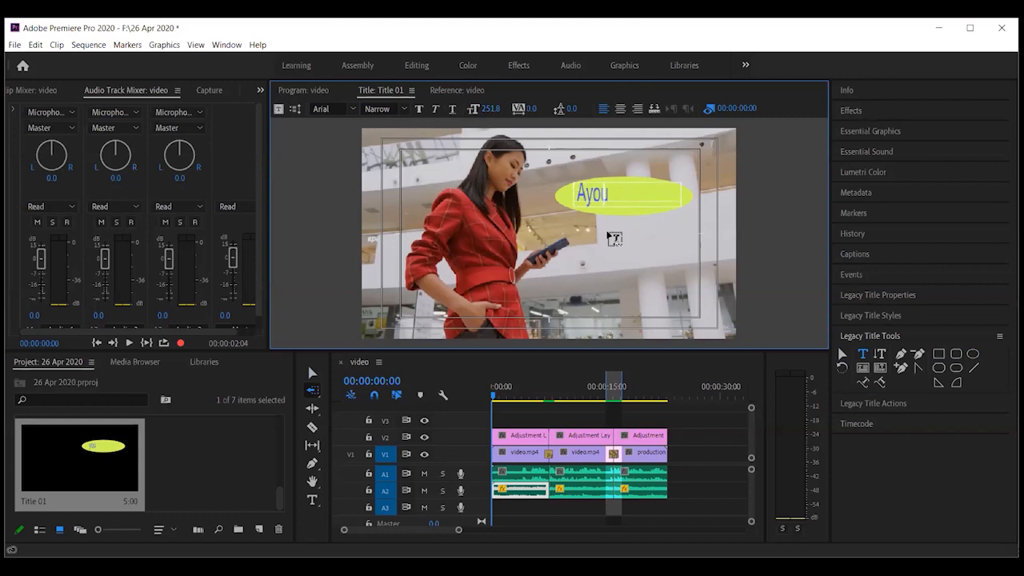
{"action": "key", "text": "BackSpace"}
{"action": "type", "text": "re you"}
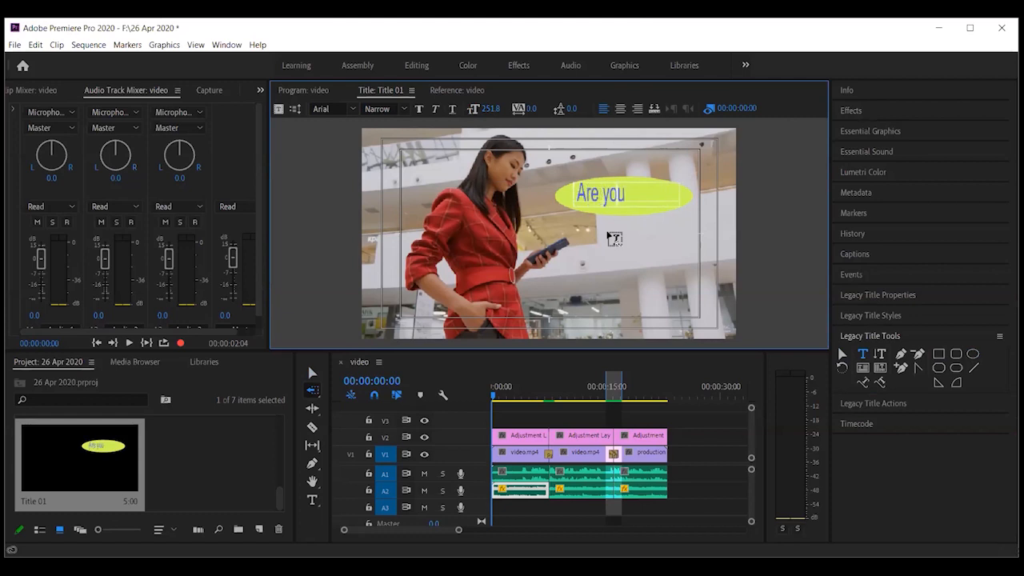
{"action": "type", "text": " wr"}
{"action": "key", "text": "BackSpace"}
{"action": "type", "text": "p"}
{"action": "key", "text": "BackSpace"}
{"action": "type", "text": "orried "}
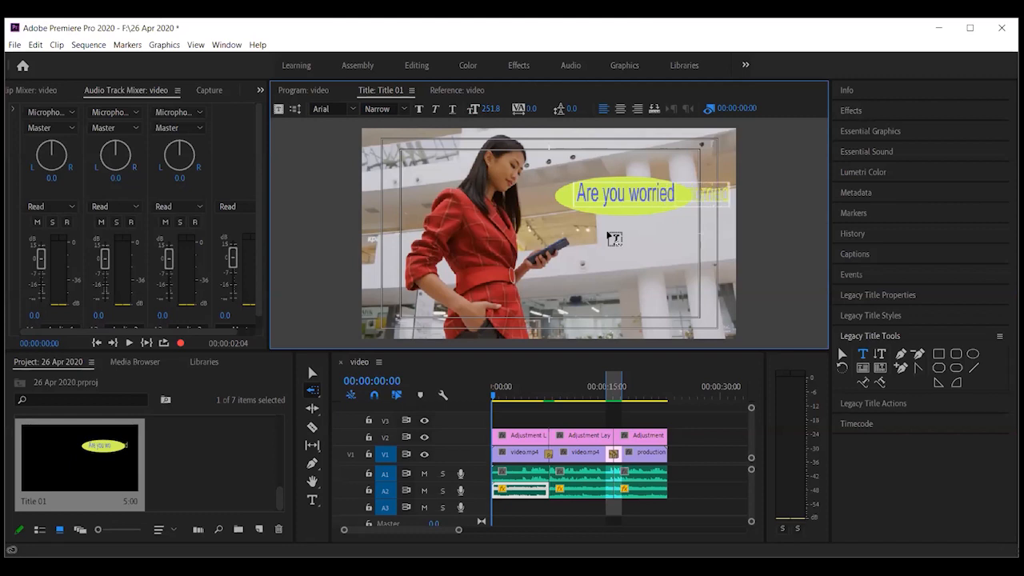
{"action": "type", "text": "?"}
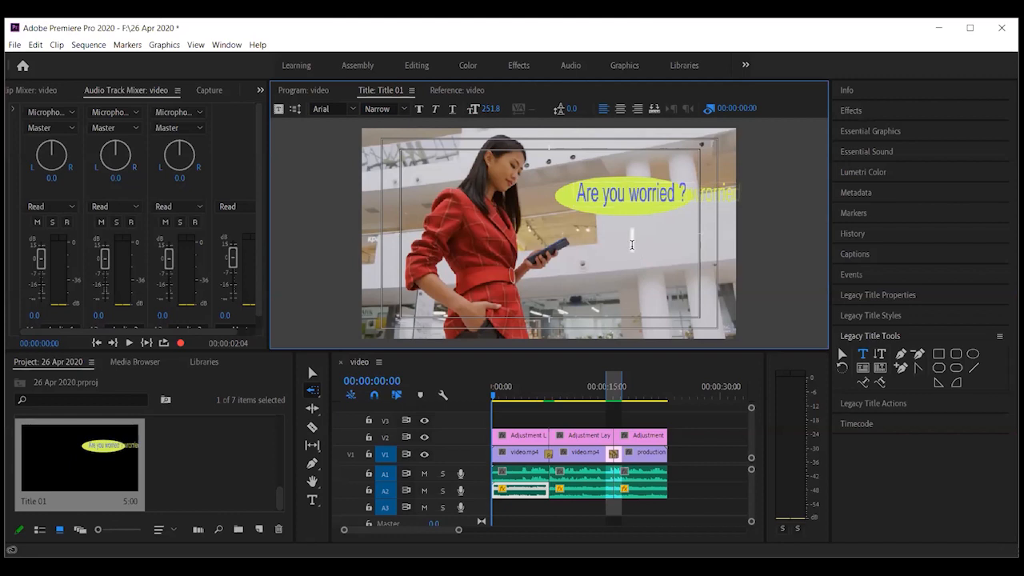
{"action": "left_click", "coordinate": [632, 240]}
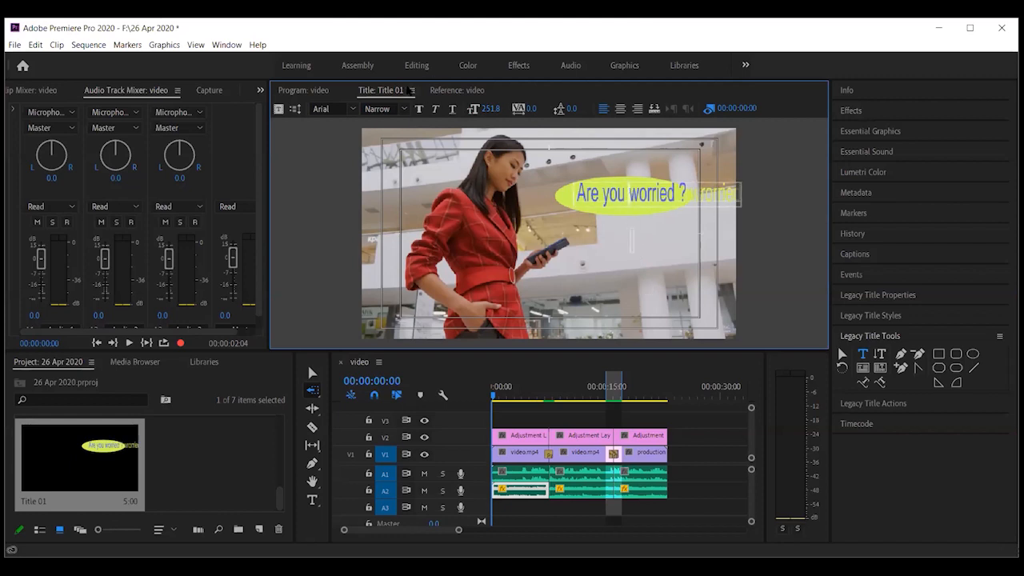
{"action": "left_click", "coordinate": [412, 90]}
{"action": "left_click", "coordinate": [448, 186]}
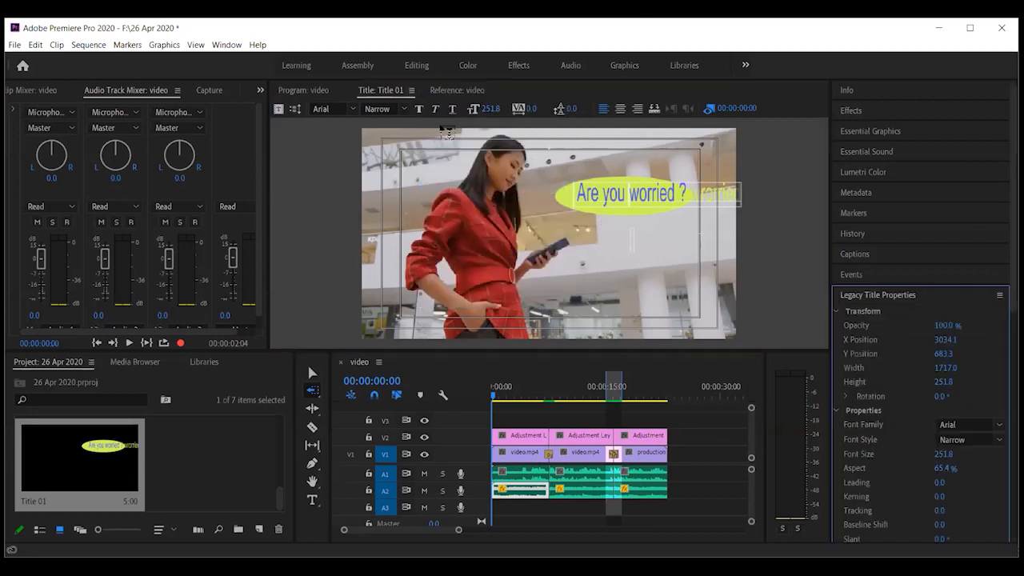
{"action": "left_click", "coordinate": [412, 90]}
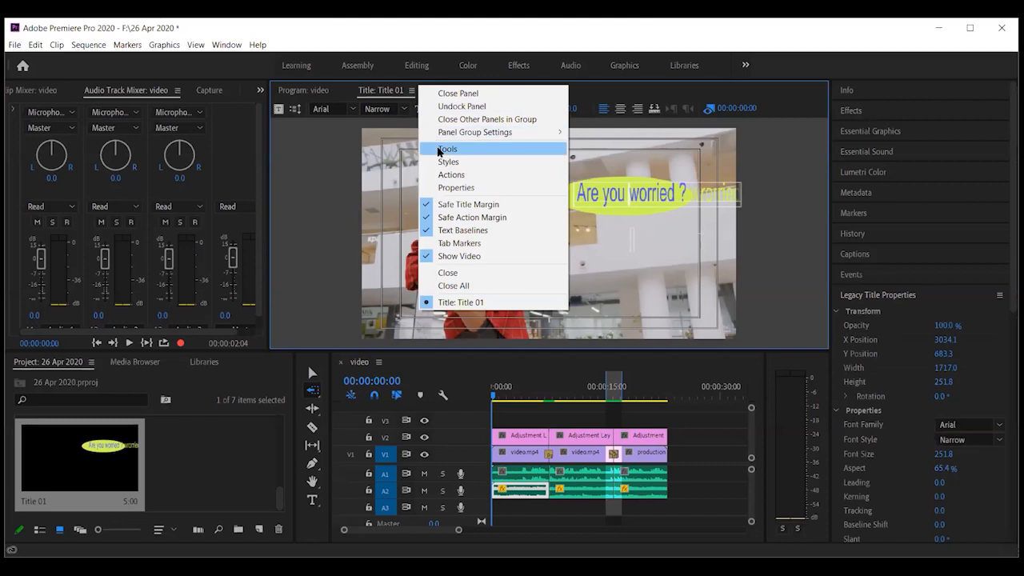
Narrow the 'Are you worried ?' text box with the Selection tool
{"action": "left_click", "coordinate": [448, 149]}
{"action": "left_click", "coordinate": [841, 354]}
{"action": "left_click", "coordinate": [628, 192]}
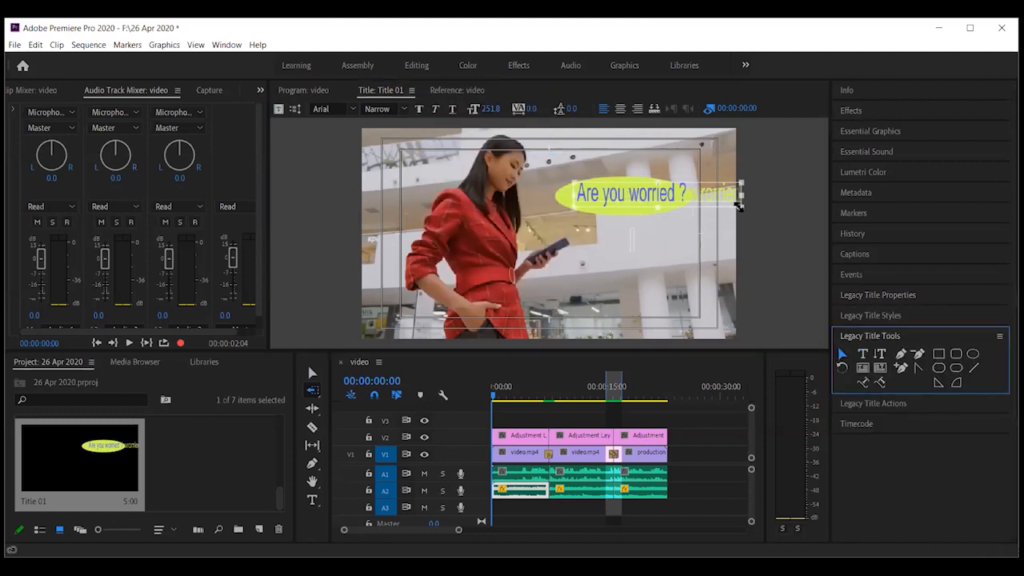
{"action": "left_click_drag", "start_coordinate": [737, 209], "coordinate": [667, 181]}
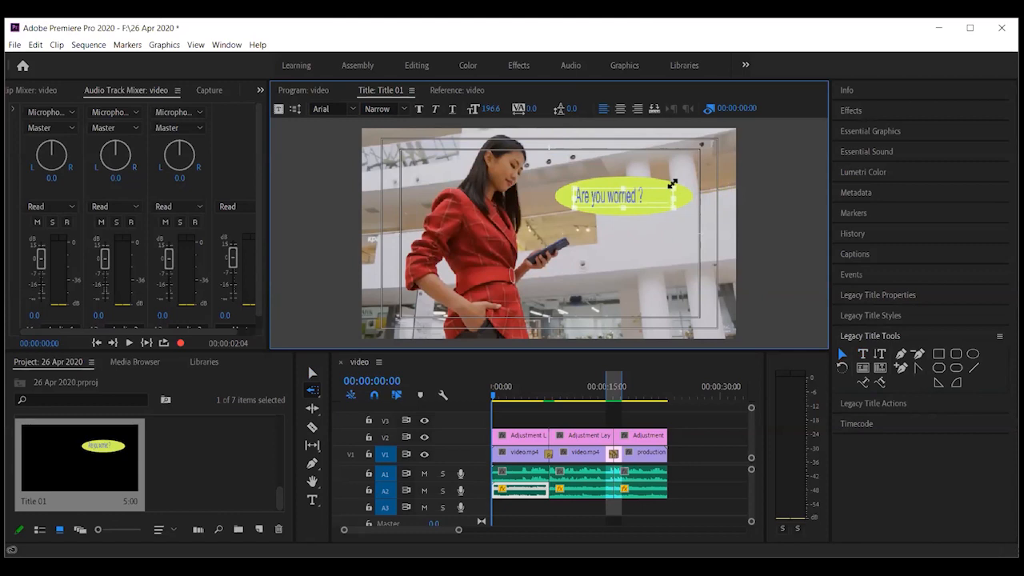
{"action": "left_click", "coordinate": [648, 255]}
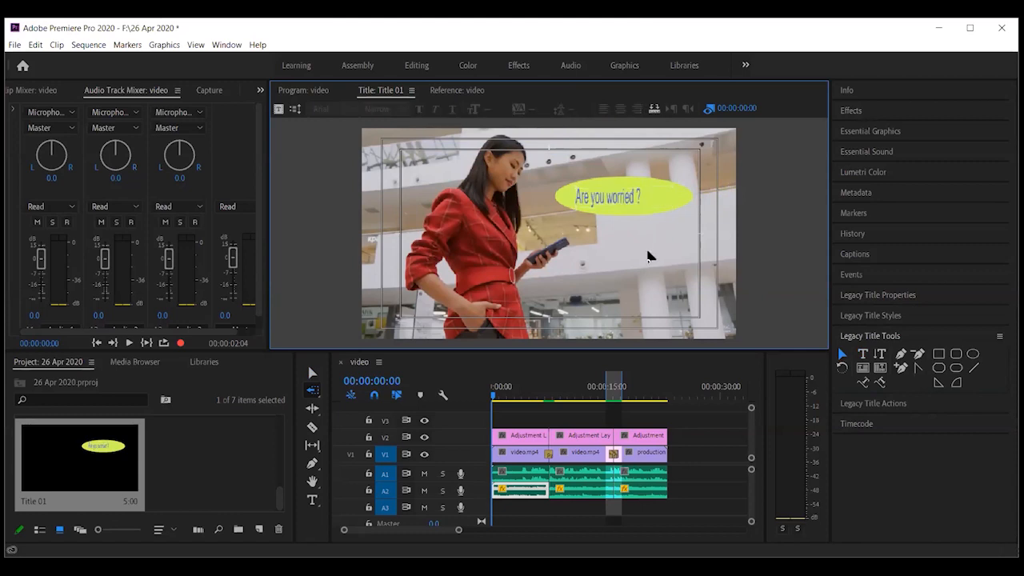
Centre the 'Are you worried ?' text inside the ellipse and enlarge it slightly
{"action": "left_click", "coordinate": [637, 197]}
{"action": "left_click_drag", "start_coordinate": [637, 198], "coordinate": [651, 197]}
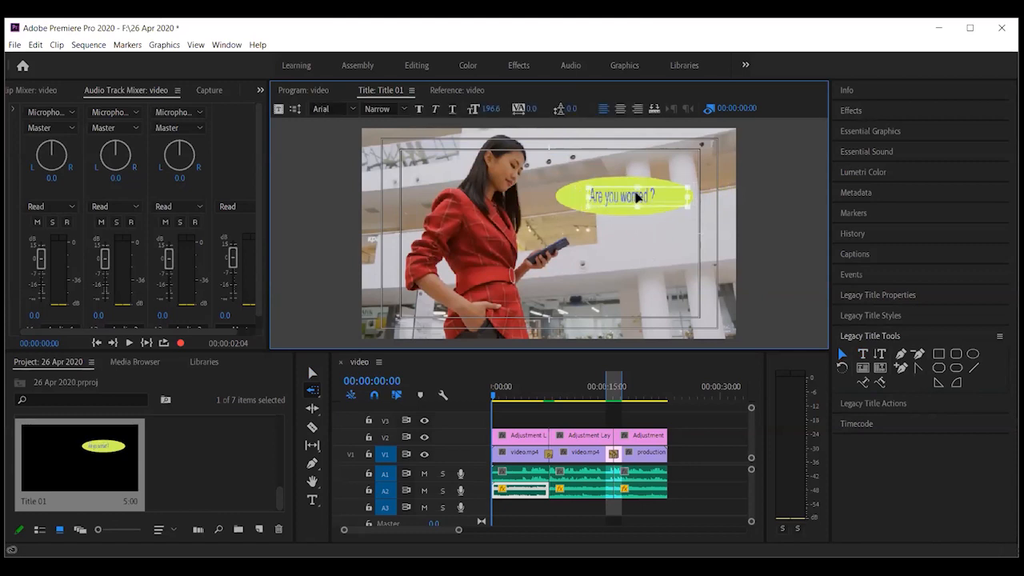
{"action": "left_click", "coordinate": [630, 274]}
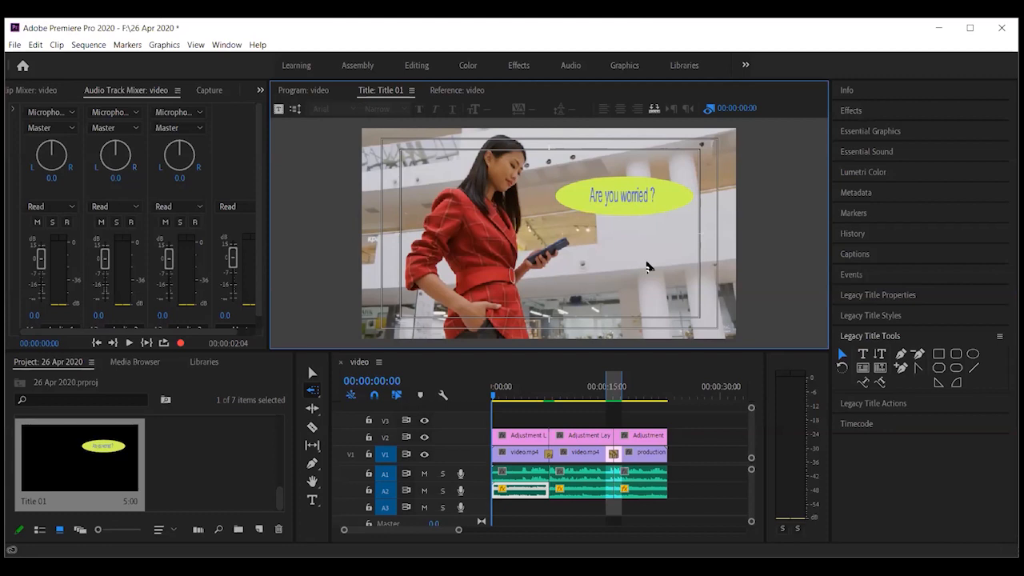
{"action": "left_click", "coordinate": [620, 206]}
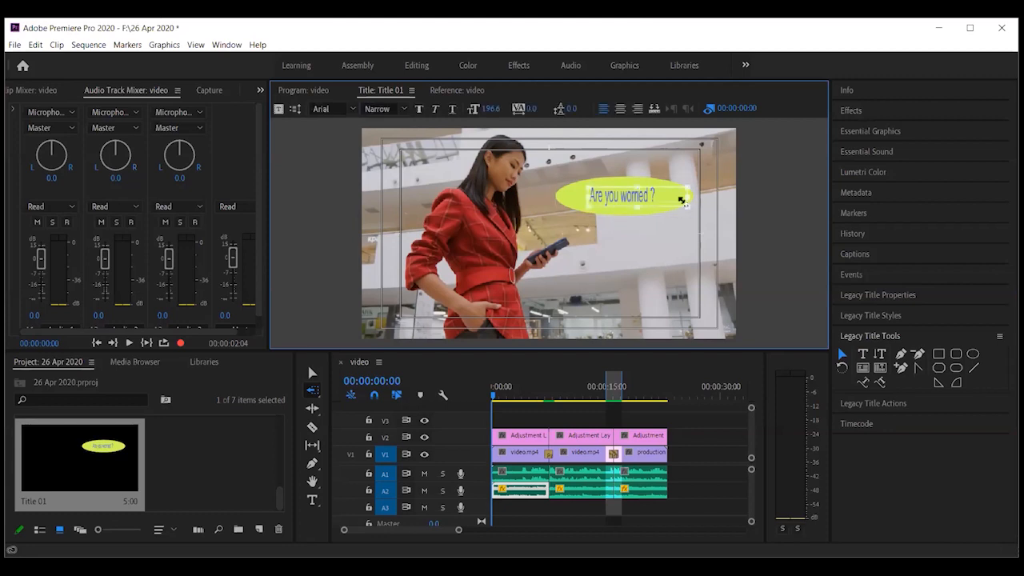
{"action": "left_click_drag", "start_coordinate": [692, 206], "coordinate": [701, 206]}
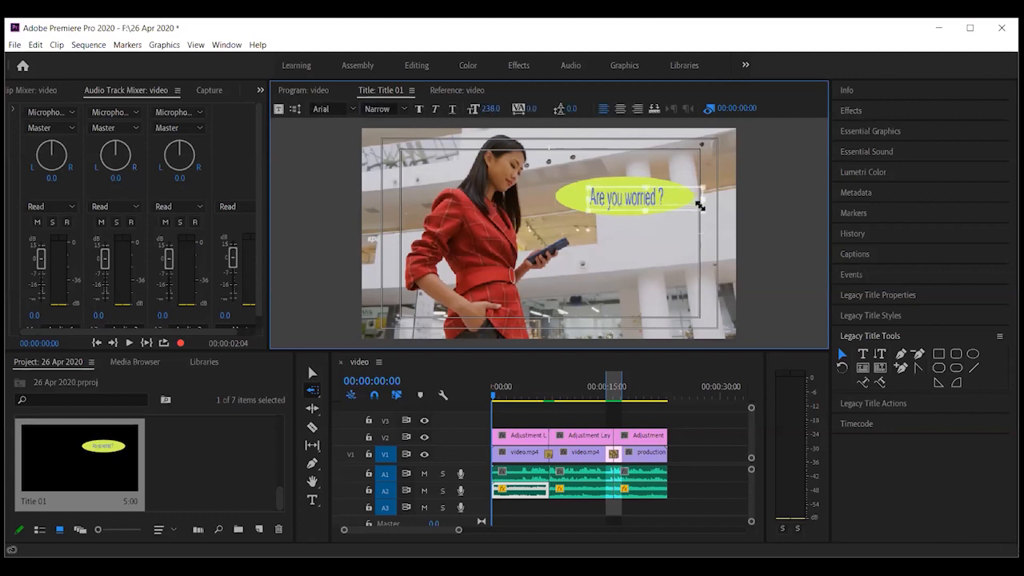
{"action": "left_click", "coordinate": [617, 260]}
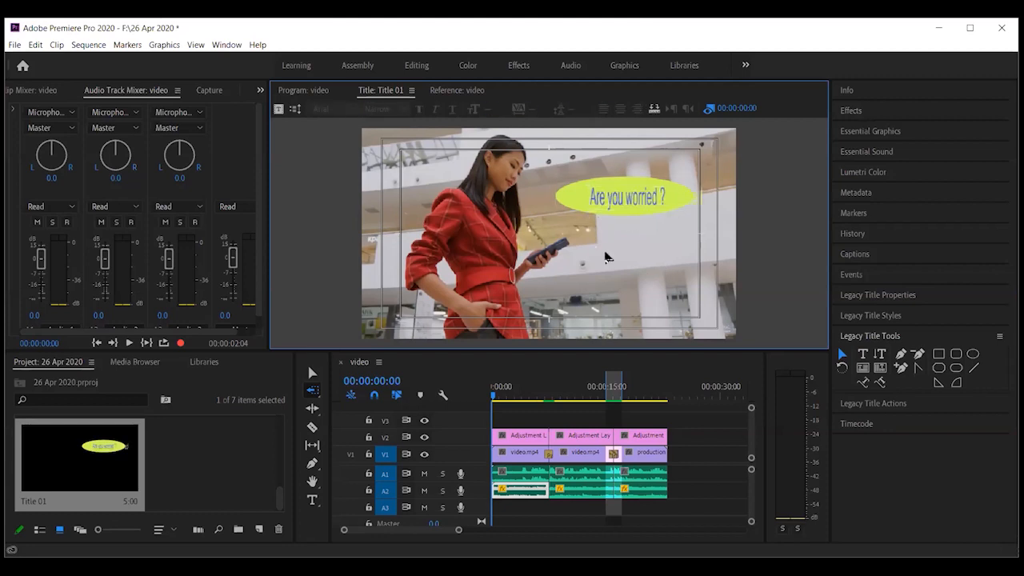
{"action": "left_click", "coordinate": [591, 198]}
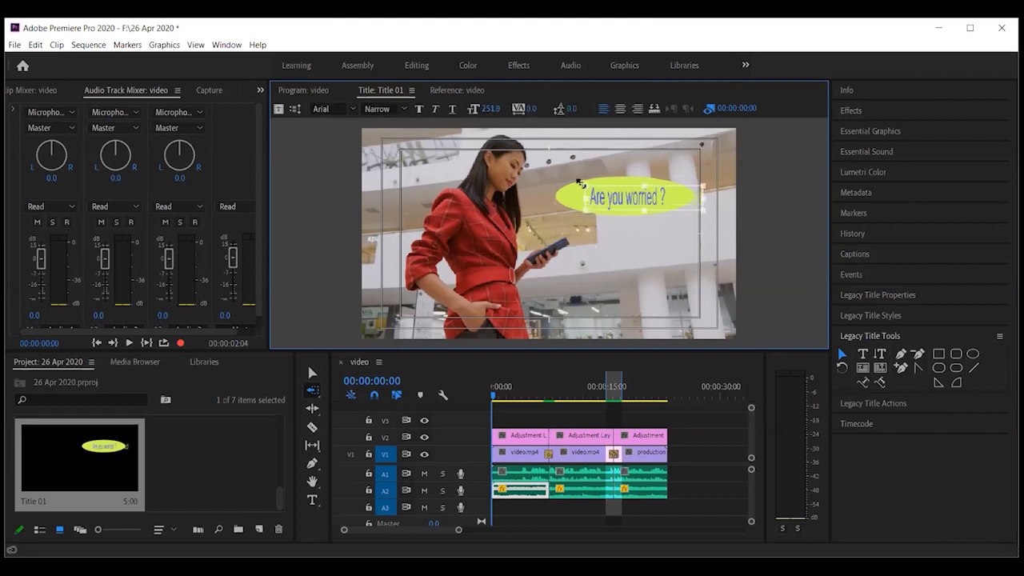
{"action": "left_click", "coordinate": [621, 254]}
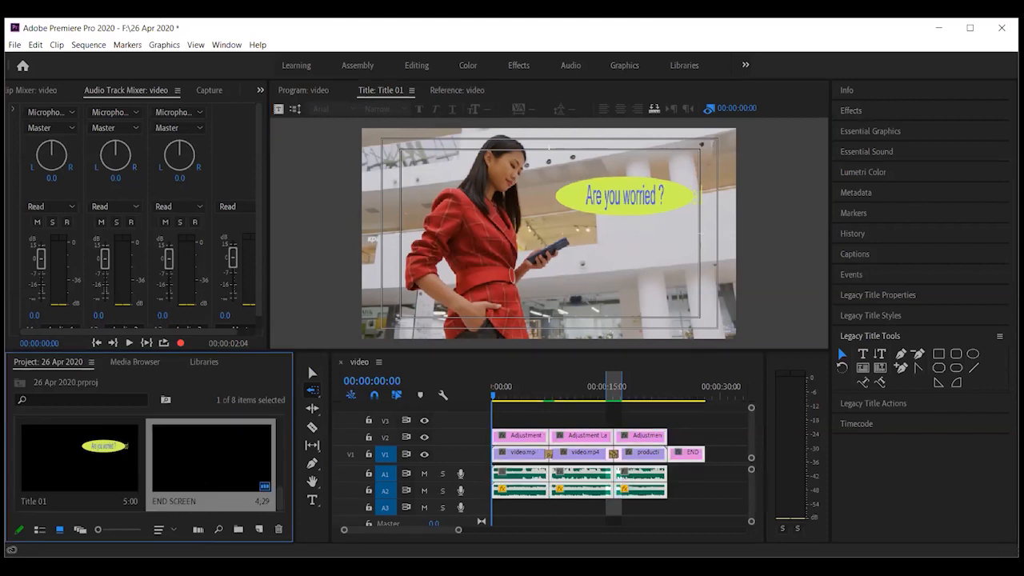
Undo the END clip at the sequence's end and return to the timeline
{"action": "key", "text": "ctrl+z"}
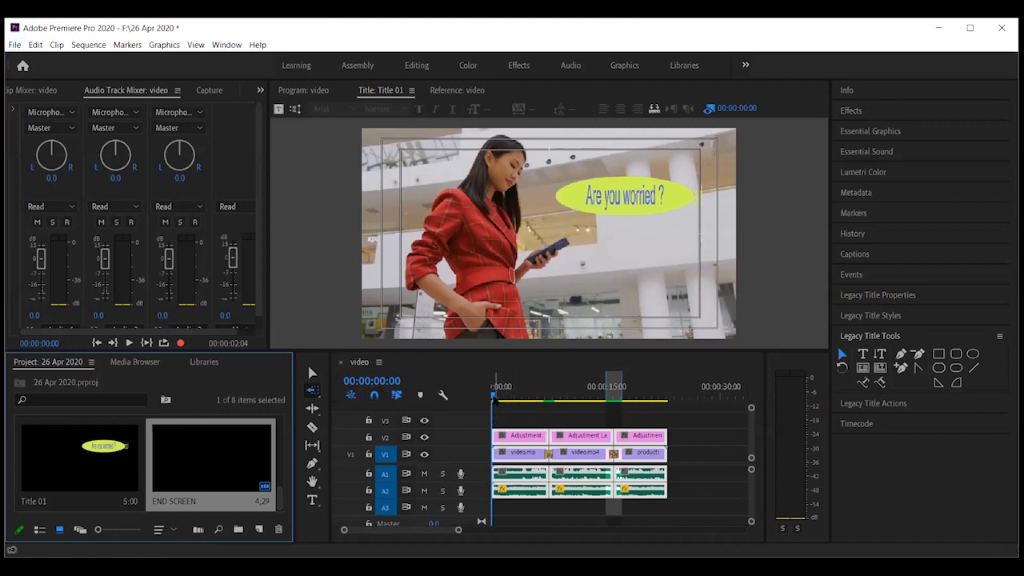
{"action": "left_click", "coordinate": [513, 396]}
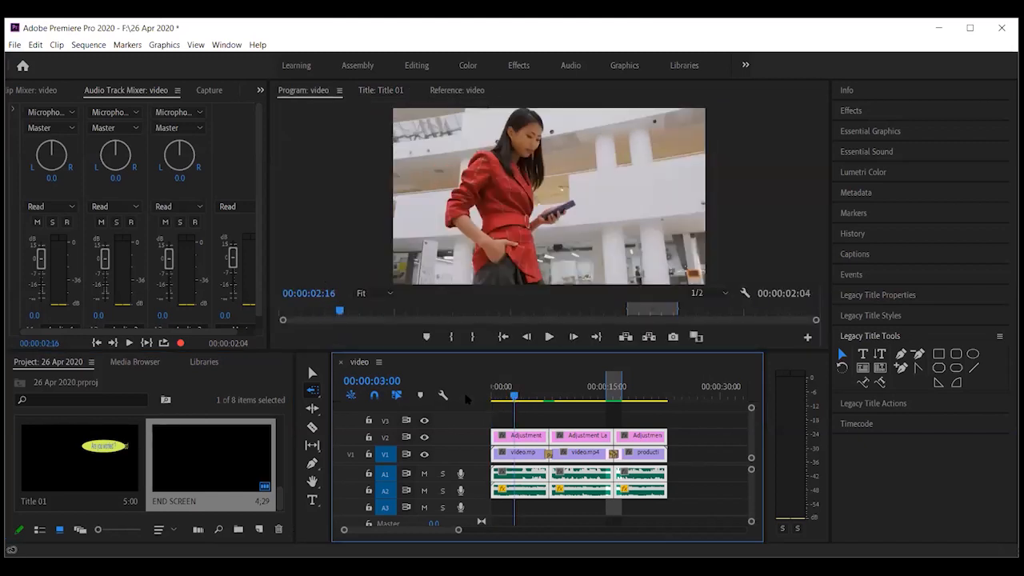
Mark In at the sequence start and Mark Out at the clips' end, 00:00:23:01
{"action": "key", "text": "Home"}
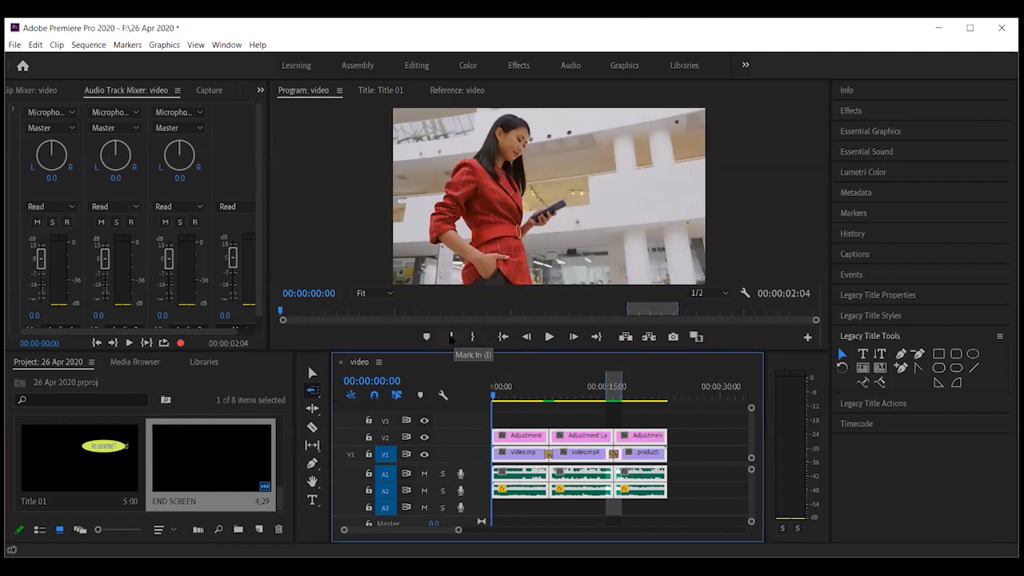
{"action": "left_click", "coordinate": [450, 337]}
{"action": "left_click", "coordinate": [580, 397]}
{"action": "key", "text": "space"}
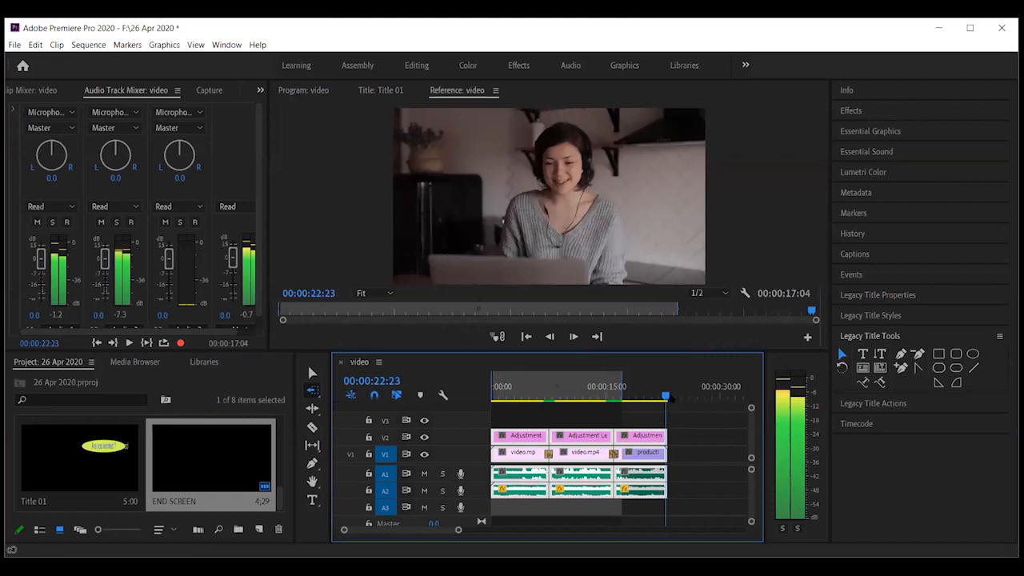
{"action": "left_click_drag", "start_coordinate": [671, 401], "coordinate": [667, 402]}
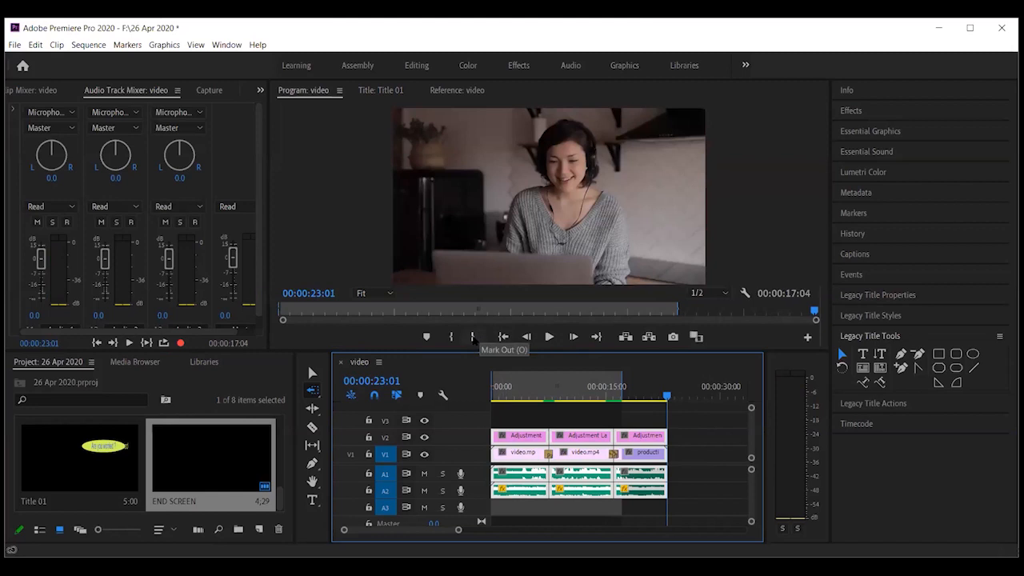
{"action": "left_click", "coordinate": [472, 337]}
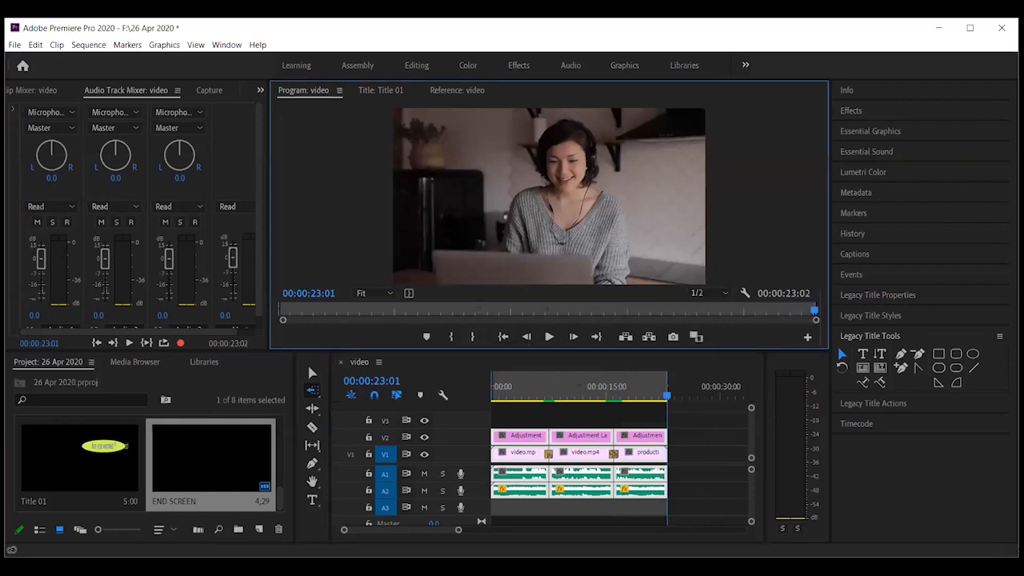
{"action": "left_click", "coordinate": [88, 45]}
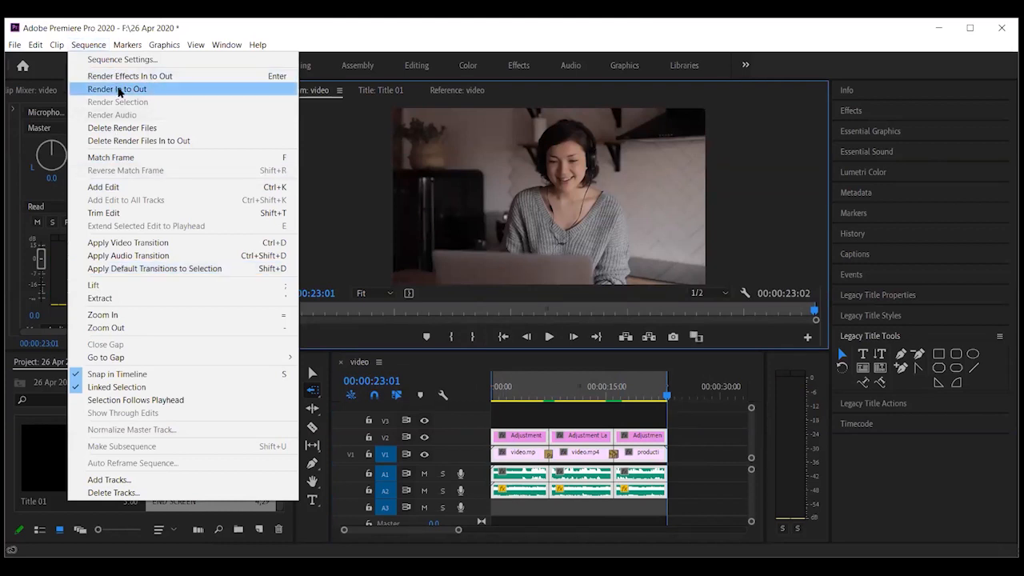
Render In to Out across the full 00:00:23:02 range
{"action": "left_click", "coordinate": [118, 90]}
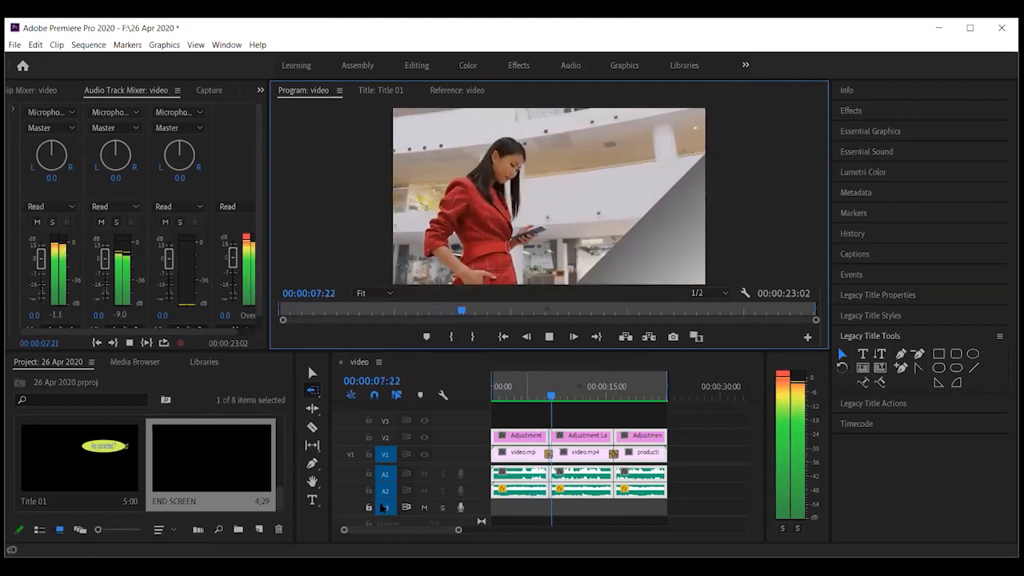
{"action": "left_click", "coordinate": [549, 338]}
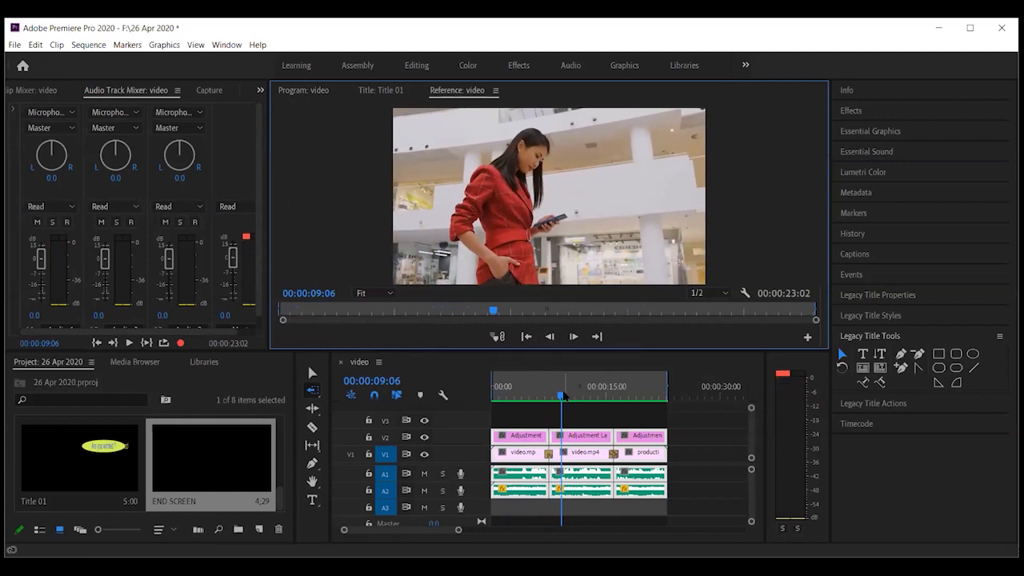
{"action": "left_click_drag", "start_coordinate": [563, 395], "coordinate": [605, 397]}
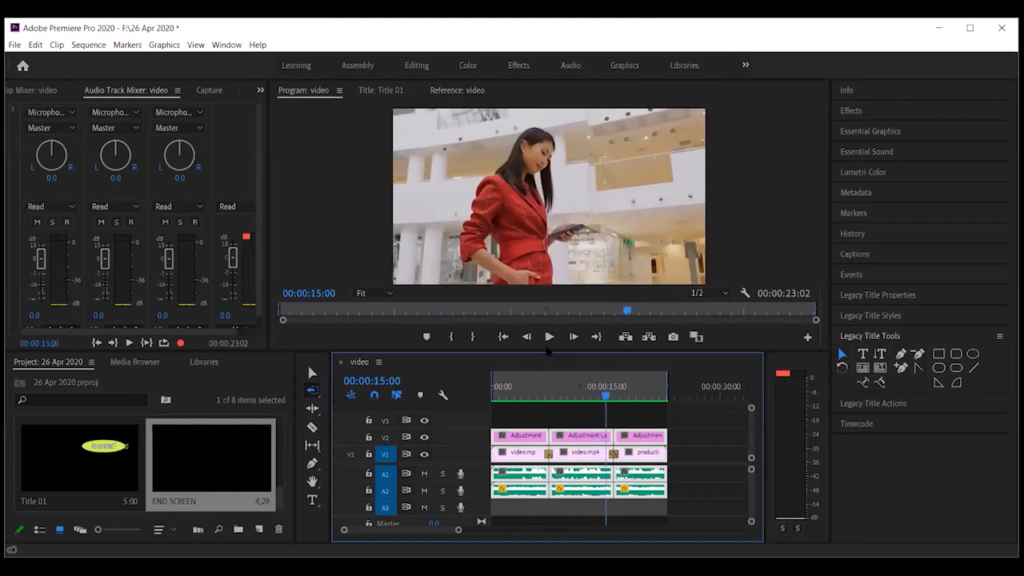
{"action": "left_click", "coordinate": [550, 337]}
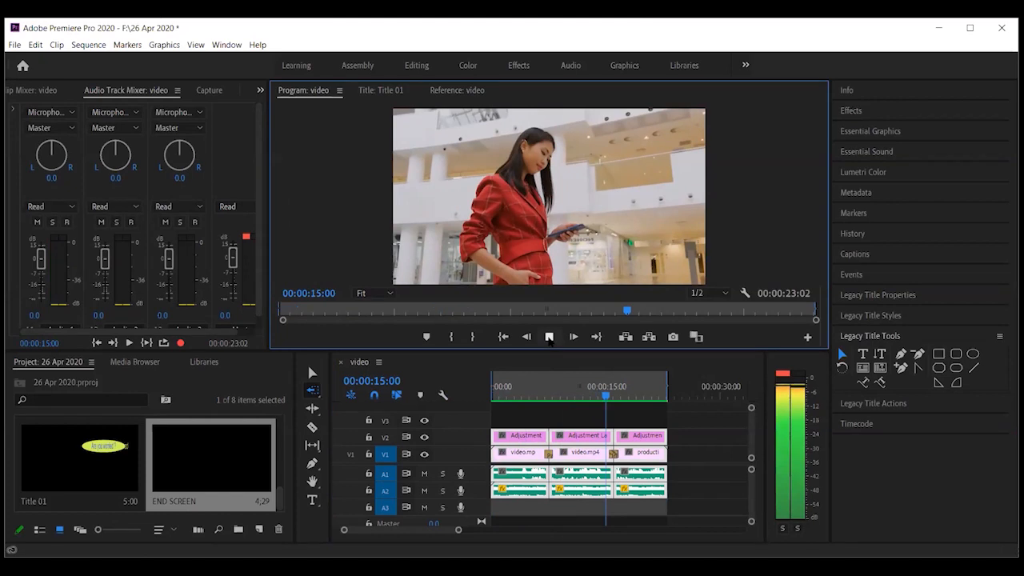
{"action": "left_click", "coordinate": [549, 336]}
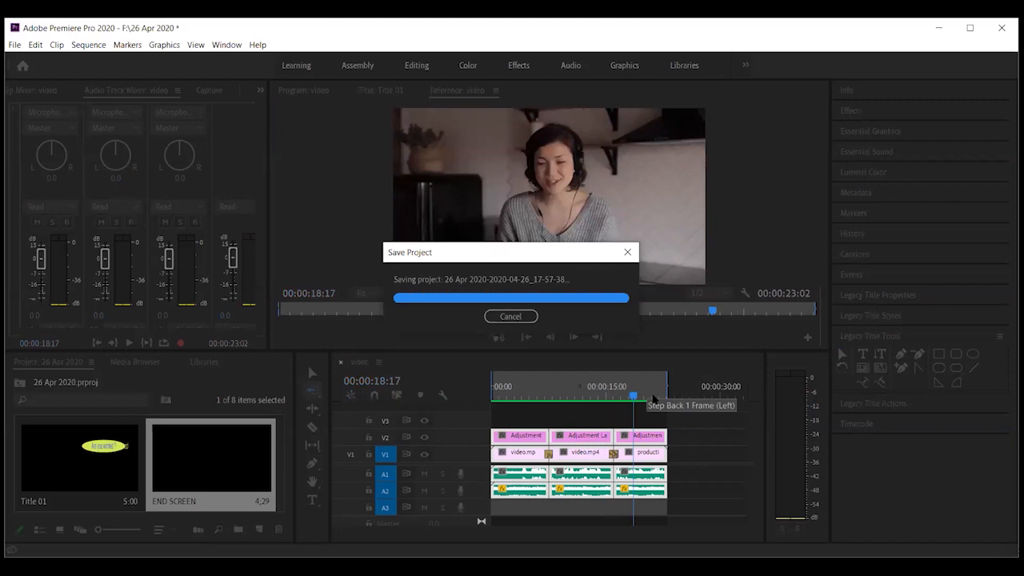
{"action": "left_click_drag", "start_coordinate": [631, 396], "coordinate": [604, 409]}
{"action": "left_click", "coordinate": [550, 338]}
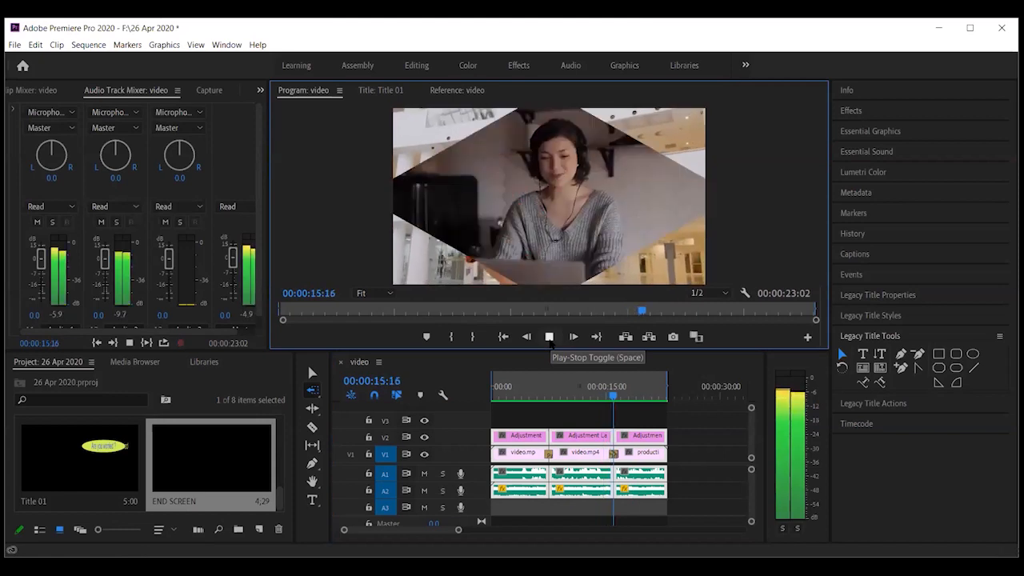
{"action": "left_click", "coordinate": [549, 337]}
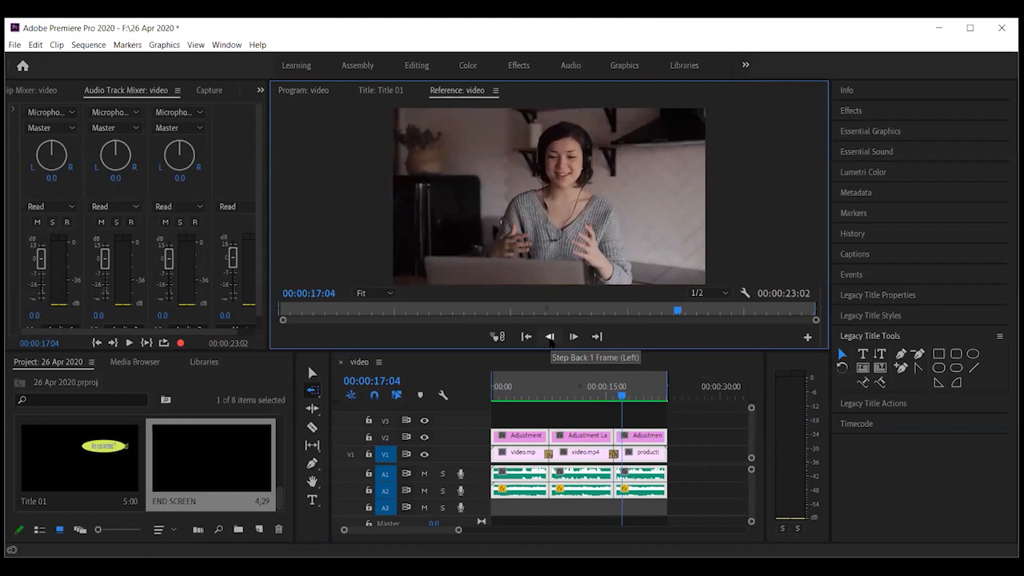
{"action": "left_click_drag", "start_coordinate": [621, 395], "coordinate": [491, 392]}
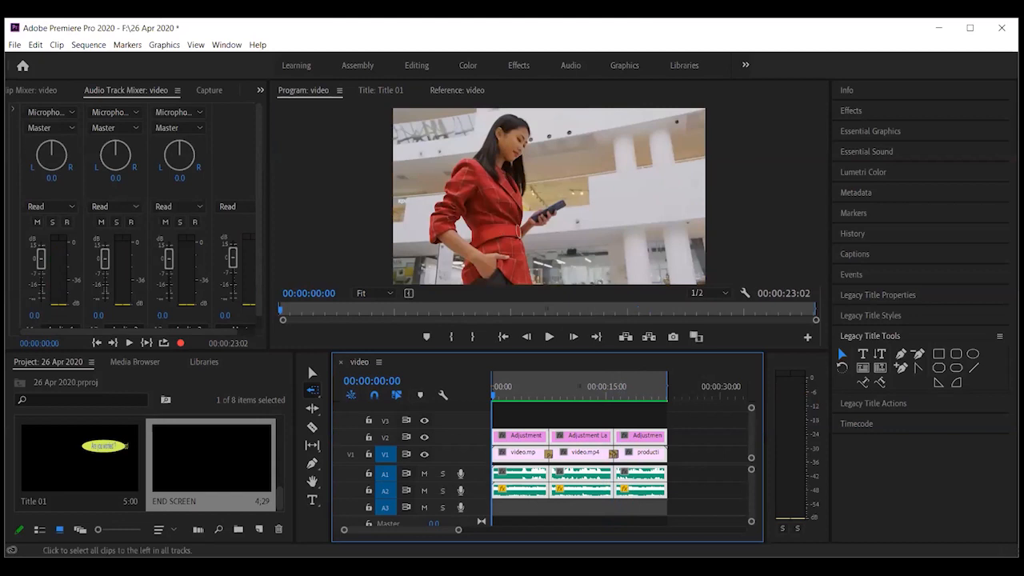
{"action": "left_click", "coordinate": [15, 45]}
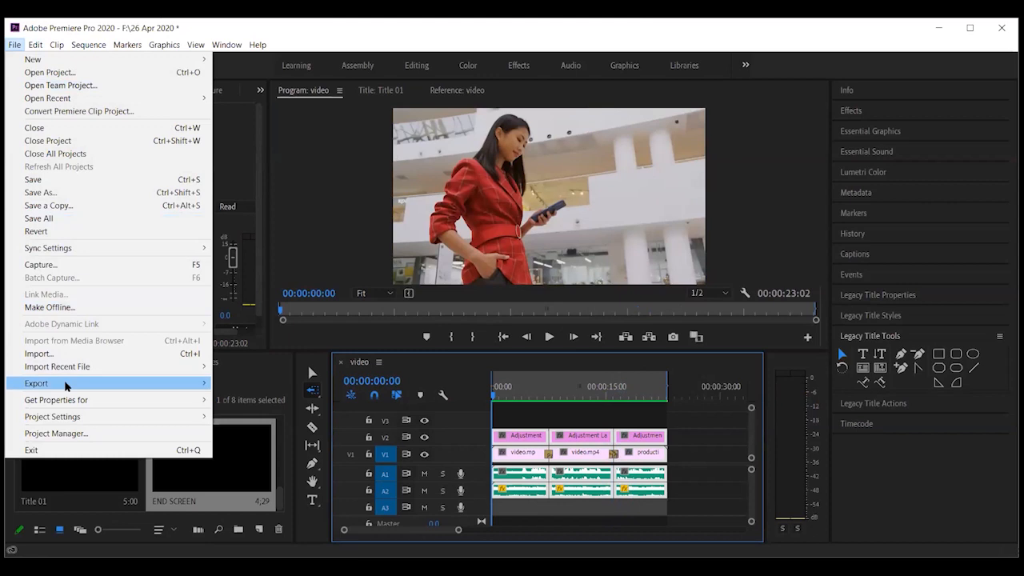
Open Export Media and choose the YouTube 720p HD preset for H.264
{"action": "mouse_move", "coordinate": [66, 386]}
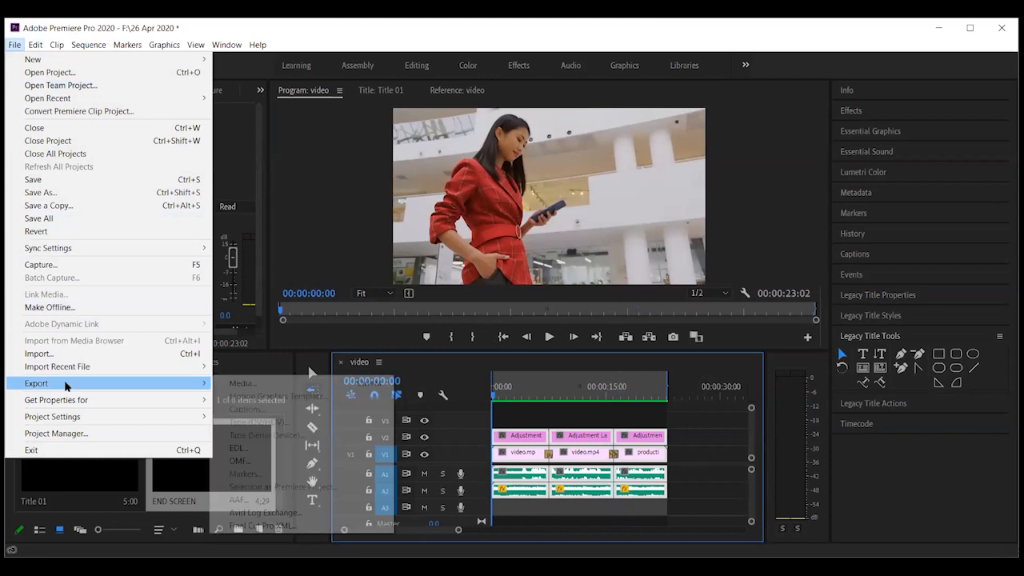
{"action": "left_click", "coordinate": [262, 384]}
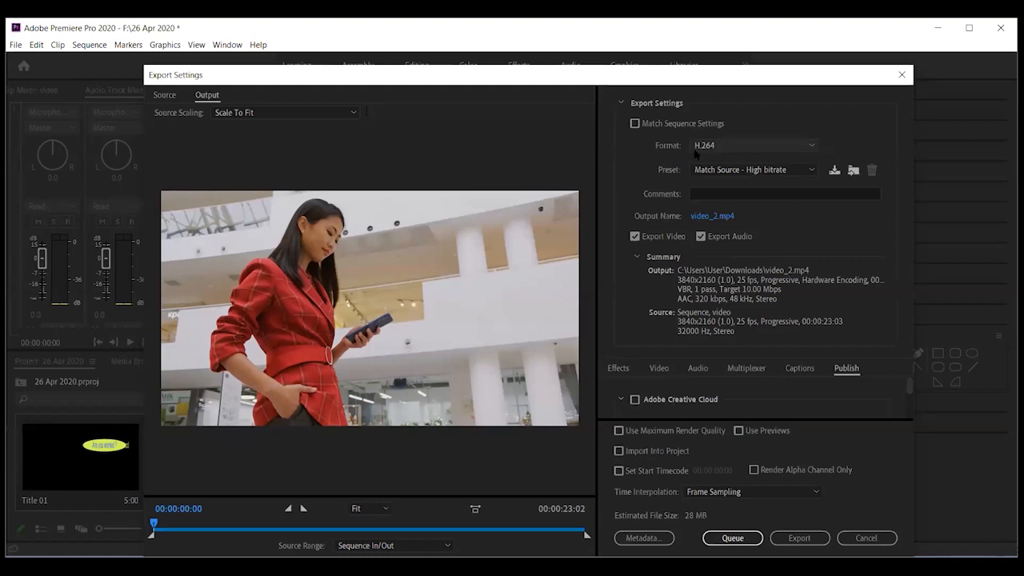
{"action": "left_click", "coordinate": [810, 171]}
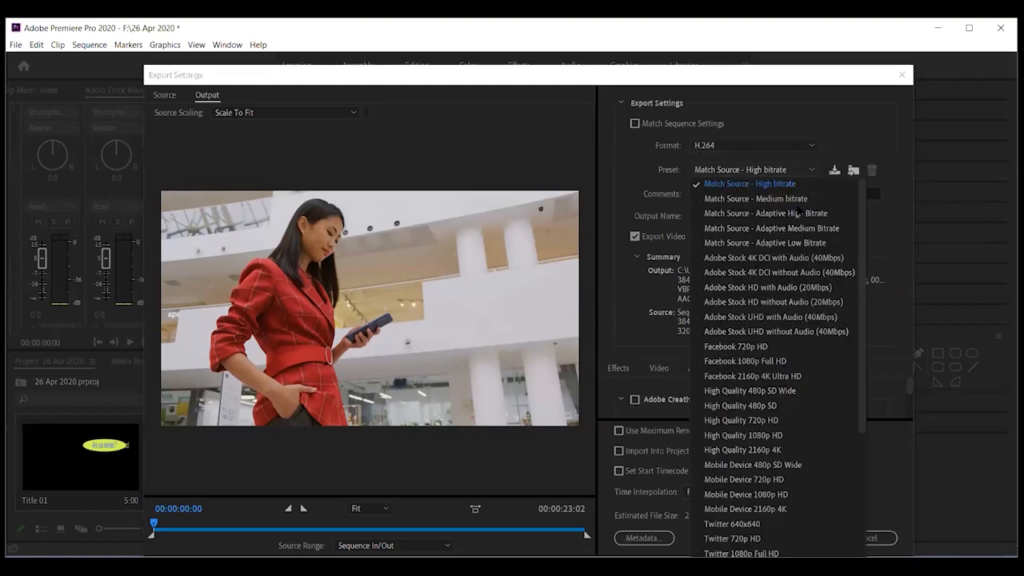
{"action": "scroll", "coordinate": [754, 434], "scroll_direction": "down", "scroll_amount": 3}
{"action": "scroll", "coordinate": [734, 512], "scroll_direction": "down", "scroll_amount": 2}
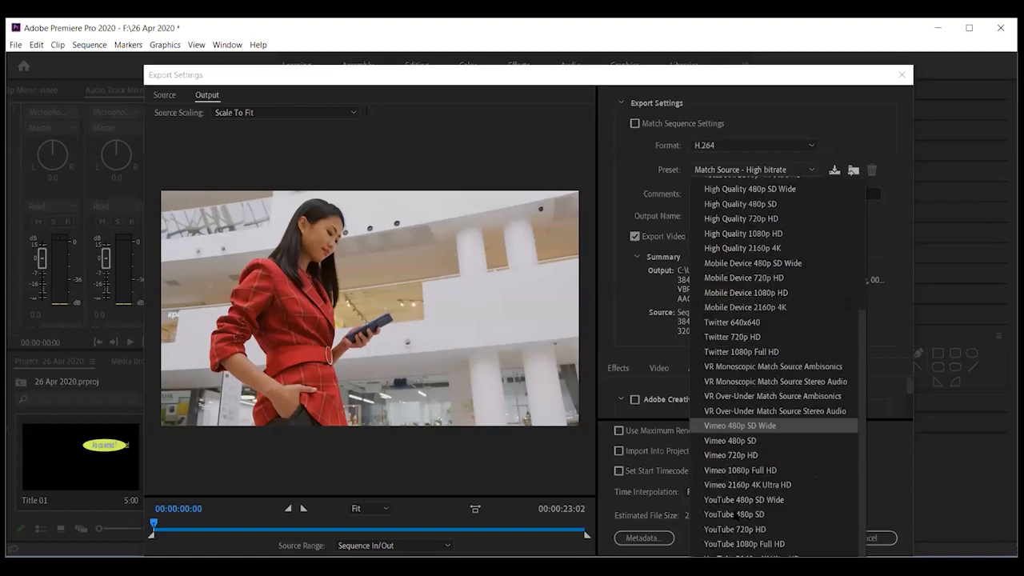
{"action": "left_click", "coordinate": [734, 530]}
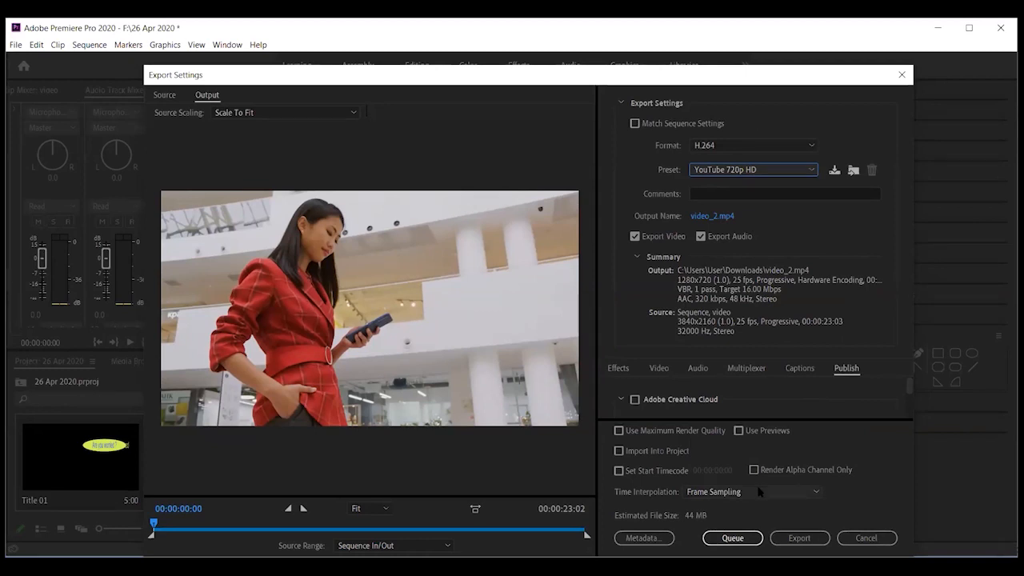
Start encoding video_2.mp4 with the YouTube 720p HD preset at 1280x720
{"action": "left_click", "coordinate": [799, 537]}
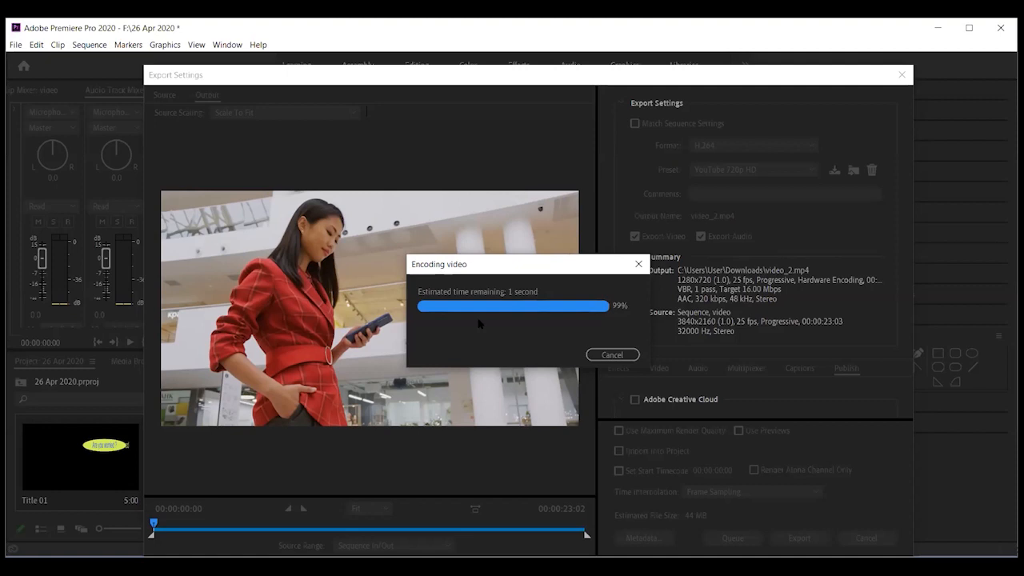